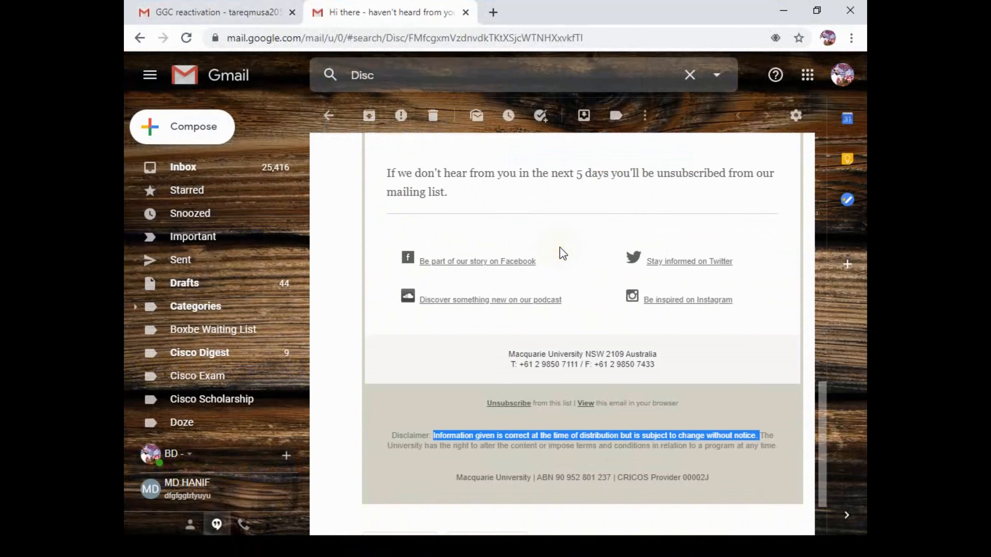
- Highlight the first sentence of the disclaimer at the foot of the Macquarie University email
click(429, 342)
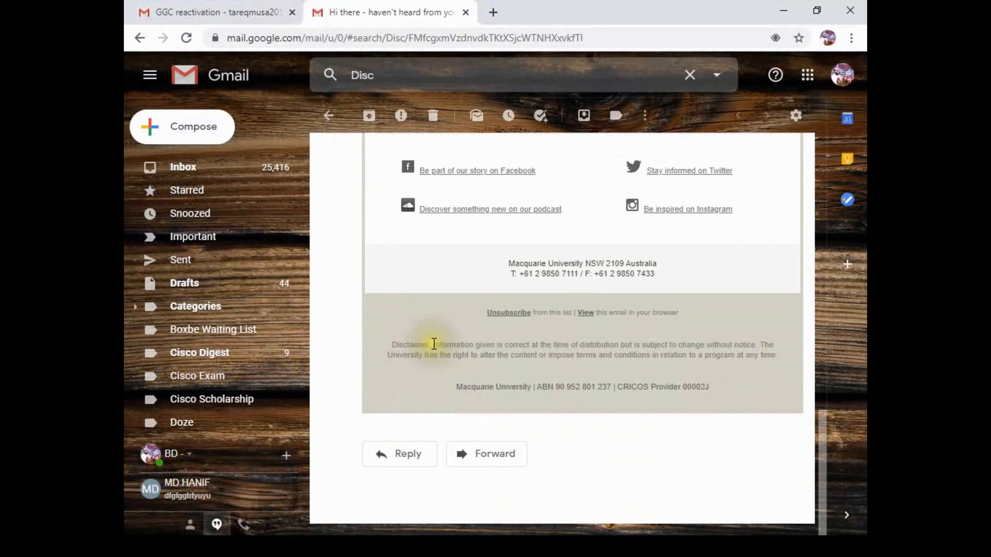
drag(433, 345, 756, 344)
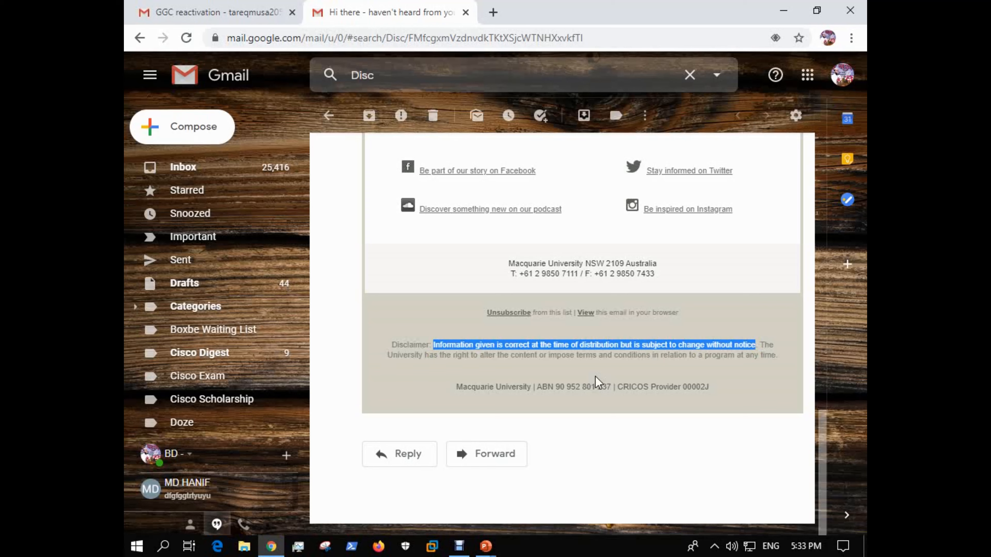
click(602, 375)
- Switch to the GGC reactivation email and highlight the first sentence of the Summit Communications Limited disclaimer
click(242, 4)
click(426, 247)
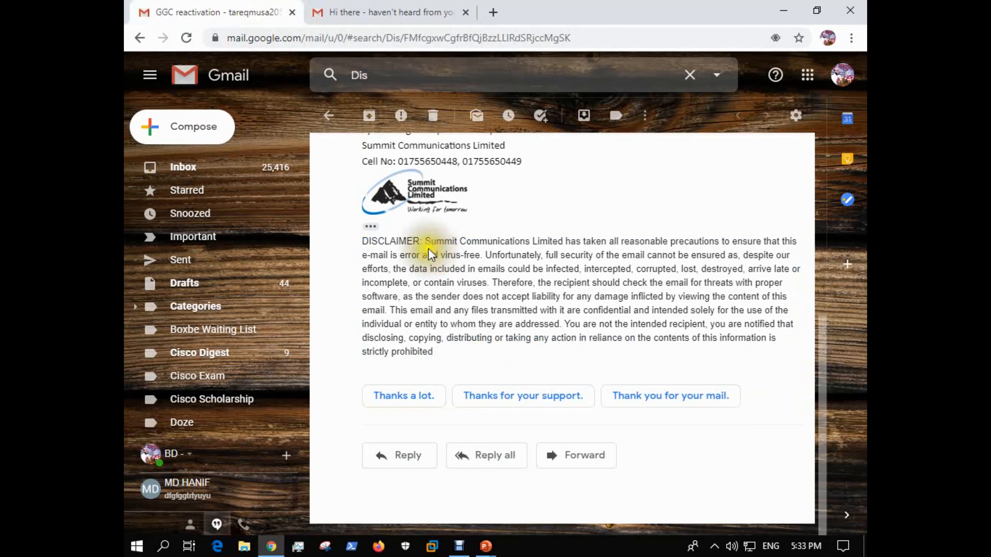
drag(427, 243, 784, 243)
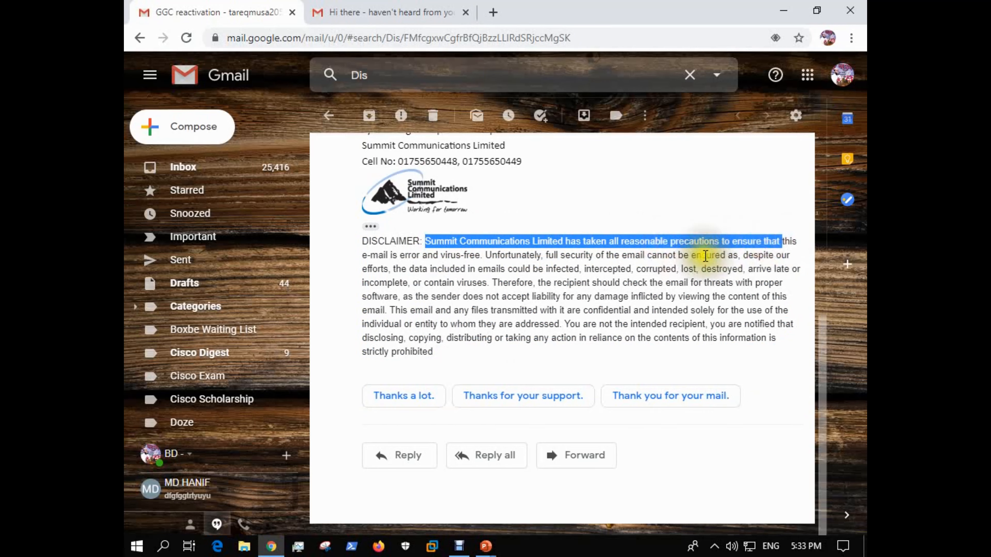
triple_click(366, 256)
drag(366, 256, 368, 256)
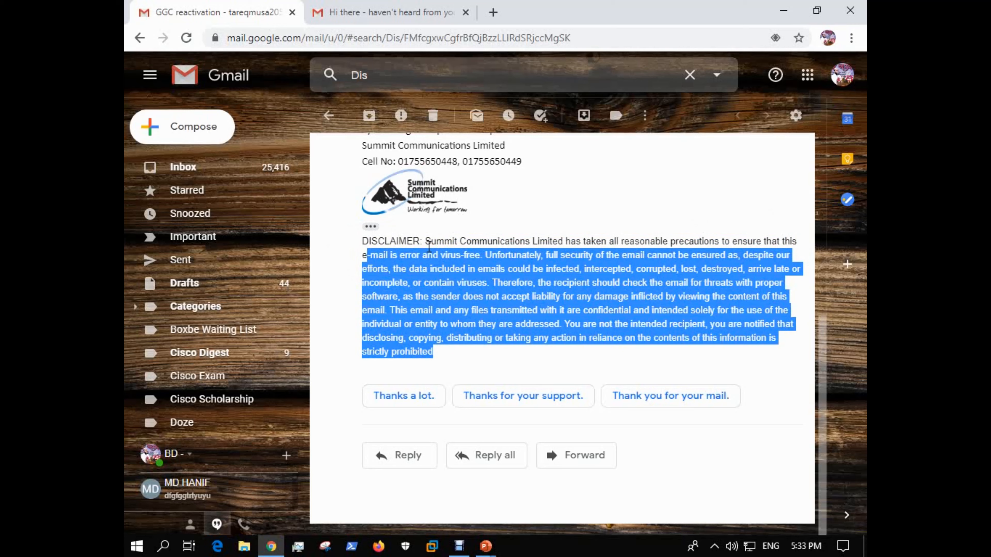
drag(425, 241, 482, 254)
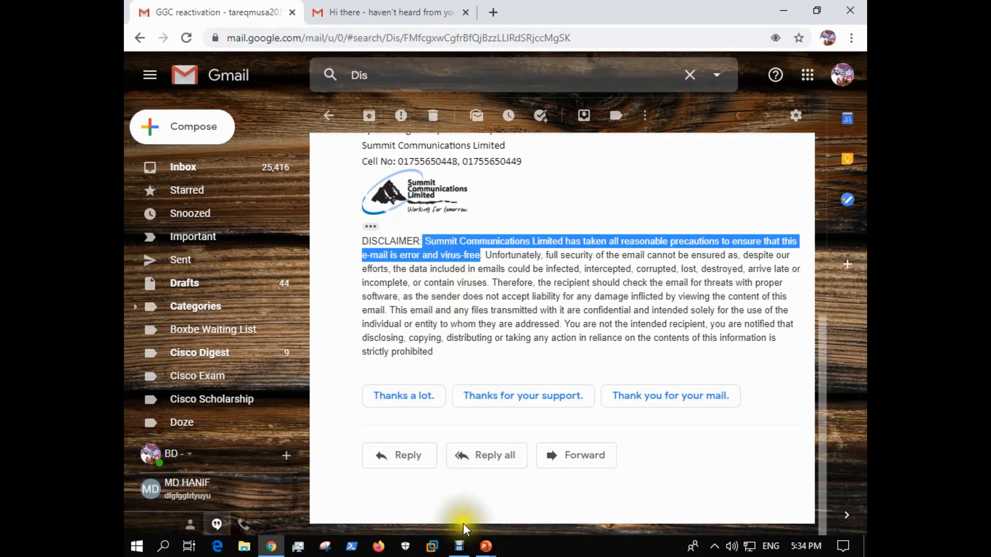
- Leave the browser and switch to the virtual machine running the Exchange admin center
click(433, 548)
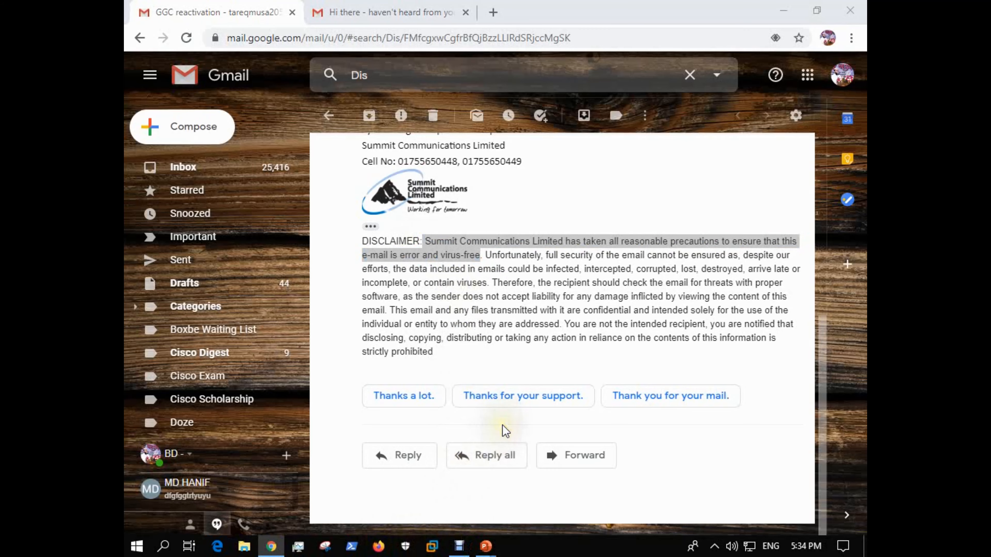
click(776, 3)
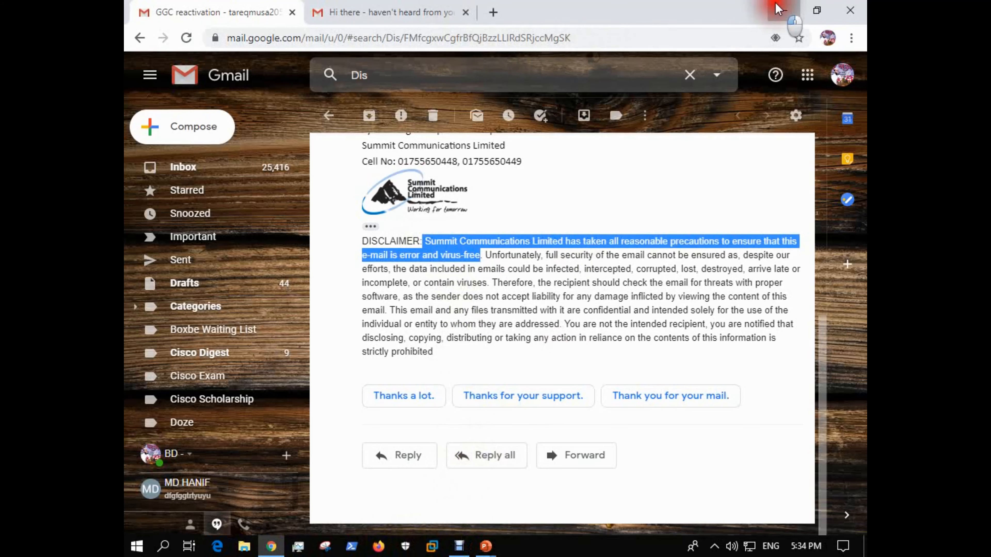
click(623, 151)
click(578, 222)
click(510, 333)
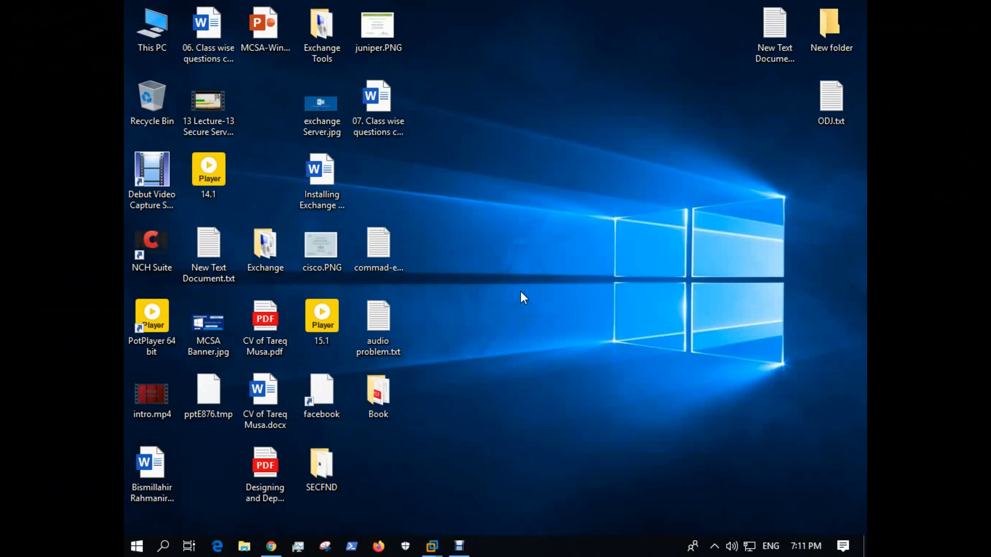
mouse_move(432, 545)
click(450, 435)
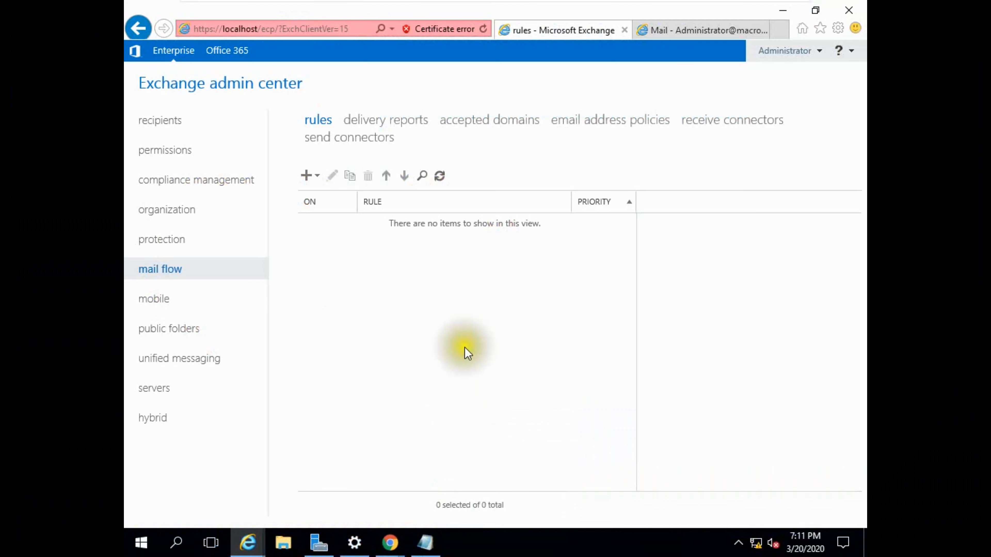
- Review the recipient mailboxes in the Exchange admin center and check which account is signed in to the open webmail
click(172, 123)
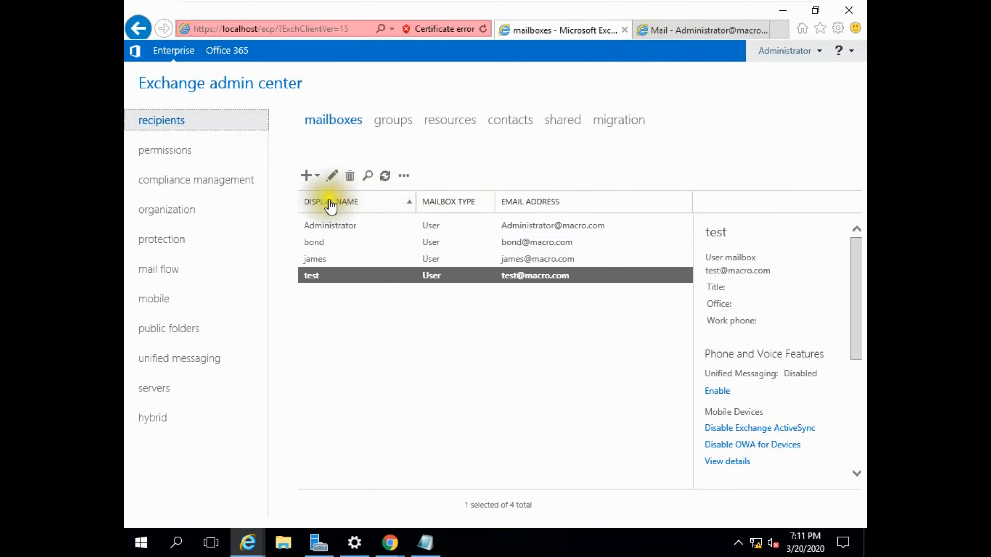
click(665, 30)
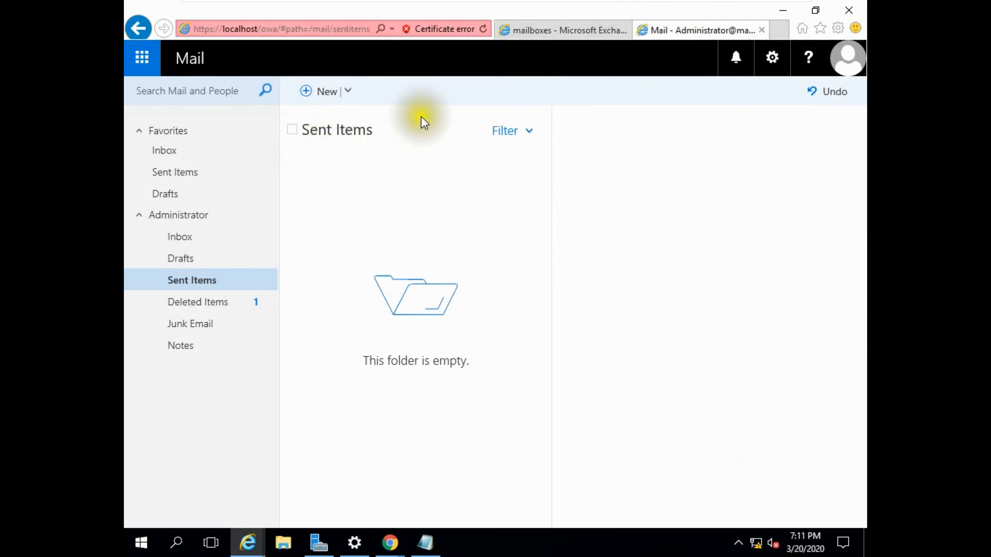
click(540, 29)
click(657, 32)
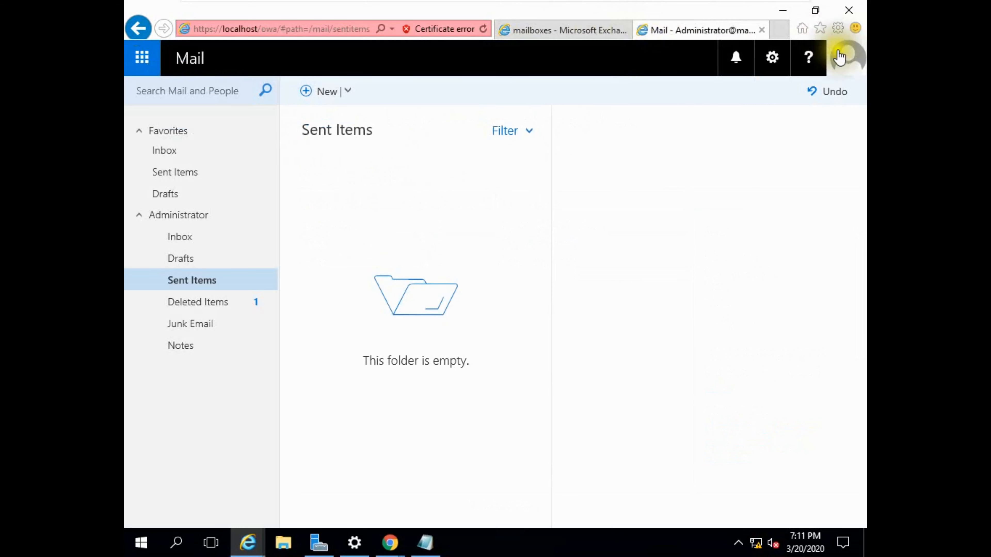
click(834, 65)
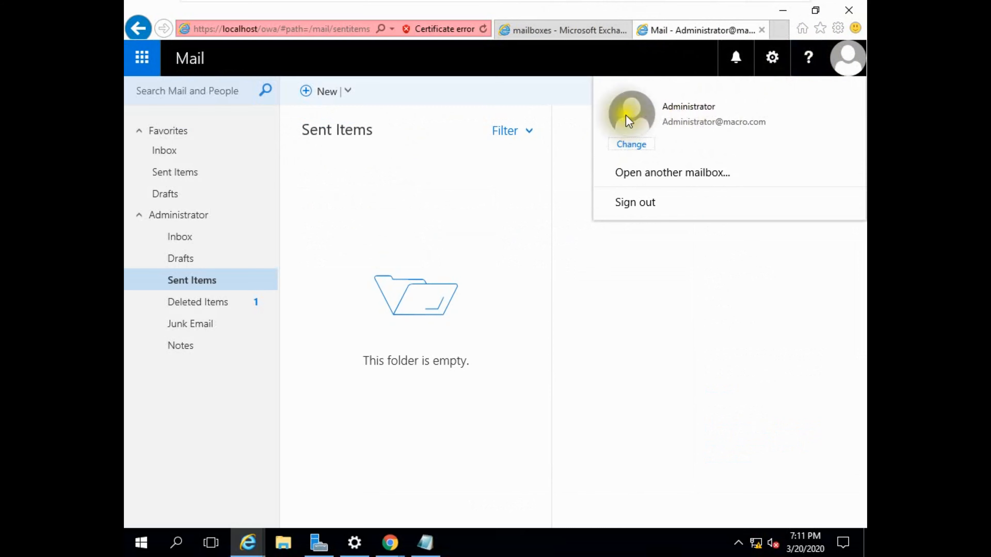
- Send a new email with the subject "Test" and the body "test" to the first suggested contact
click(316, 102)
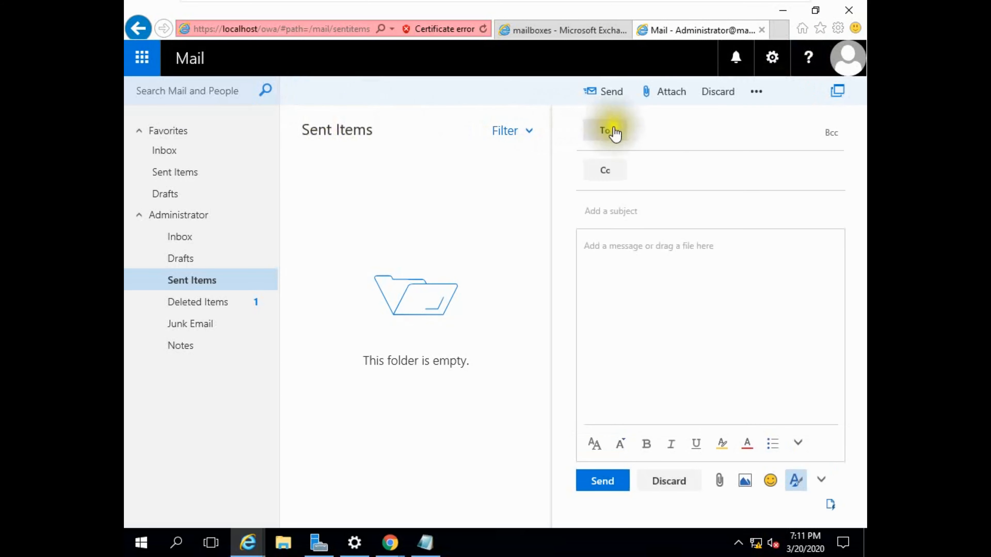
click(639, 130)
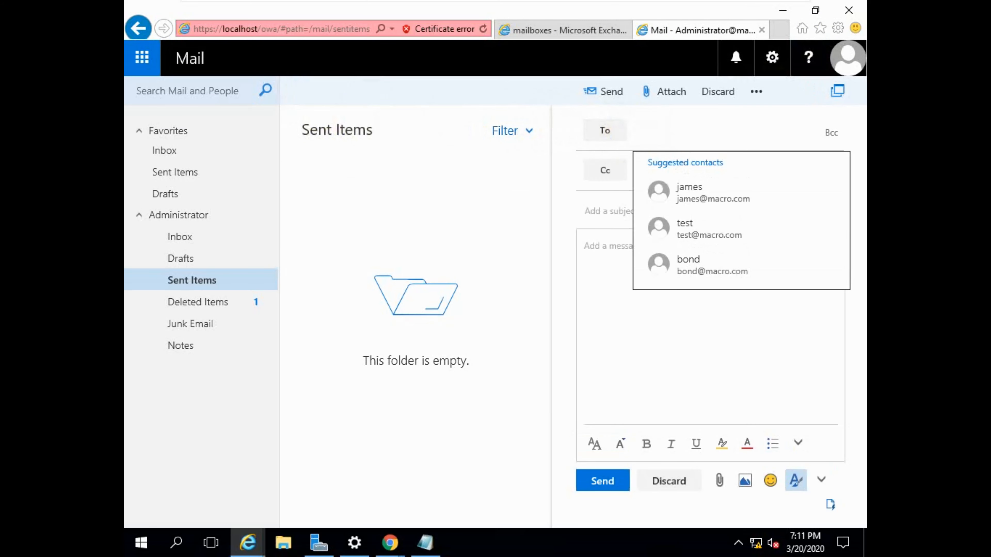
text(jam)
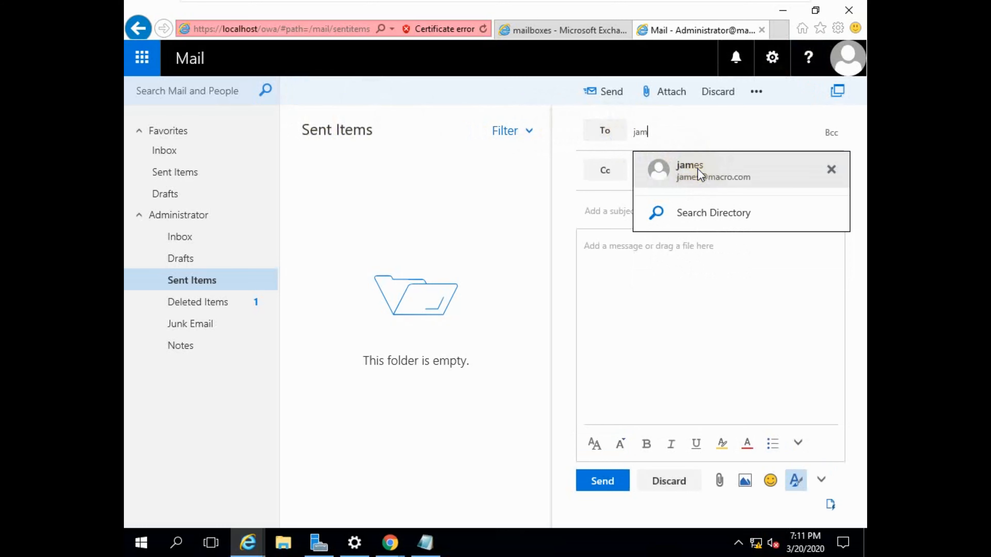
click(683, 172)
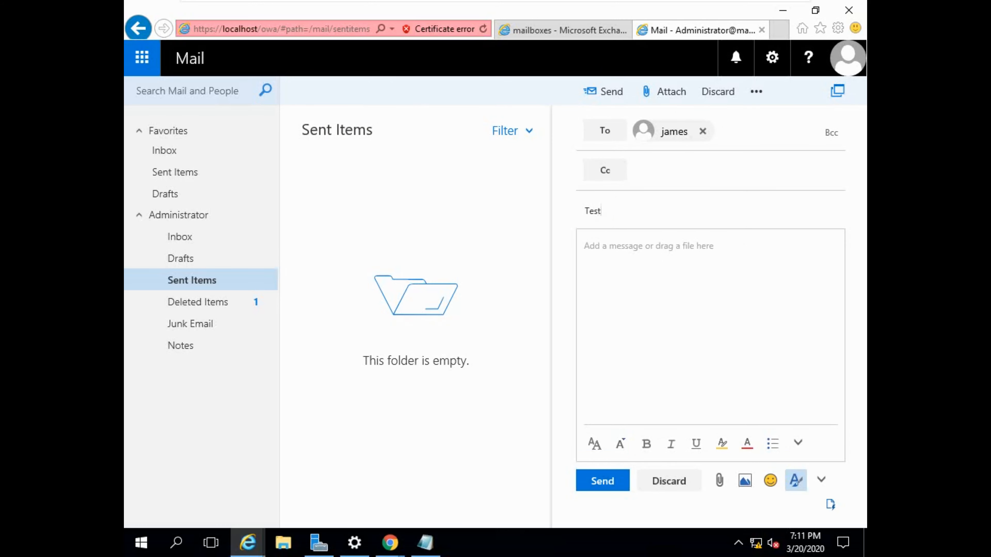
click(636, 242)
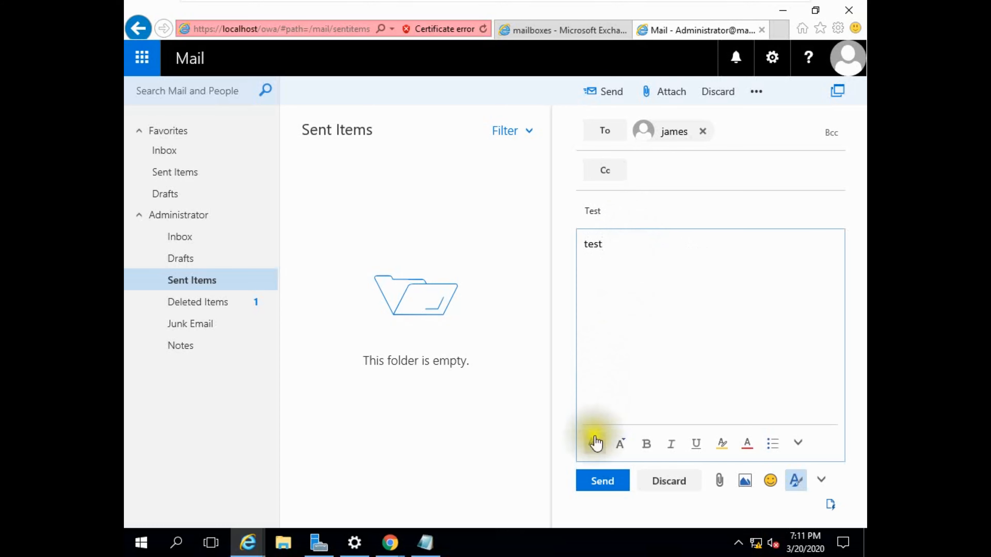
click(593, 481)
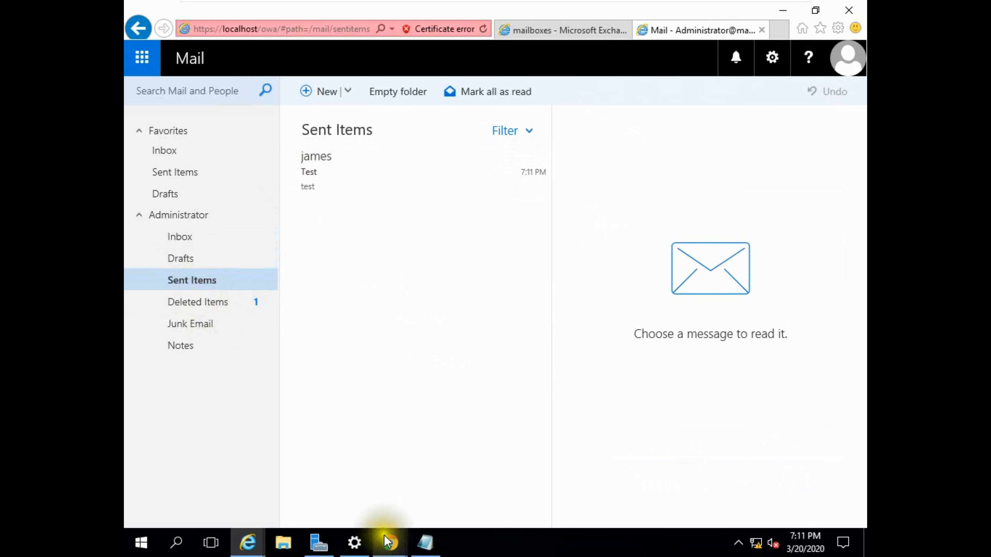
- Switch to the recipient's webmail in Chrome, check the signed-in account, and open the received Test message in its own window to inspect it
mouse_move(380, 535)
click(376, 498)
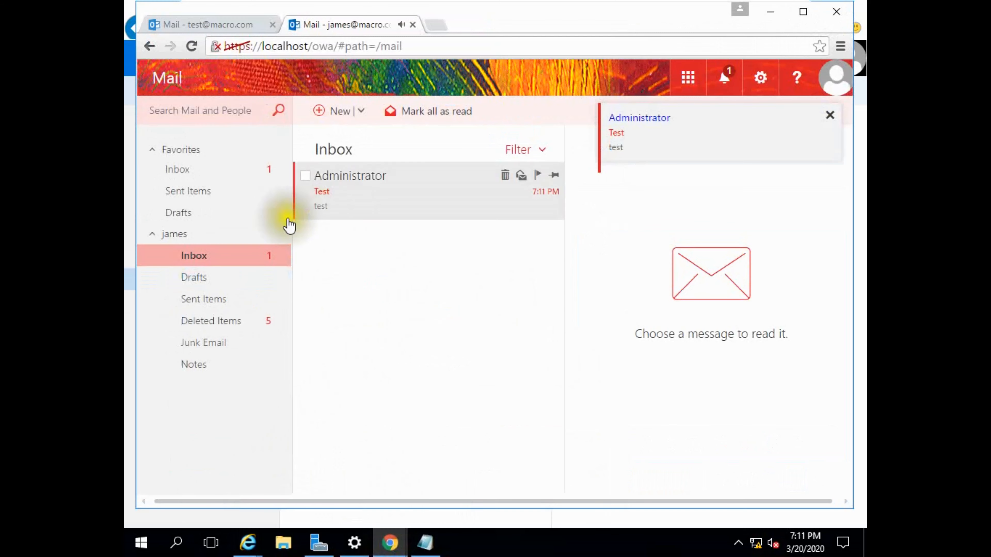
click(826, 83)
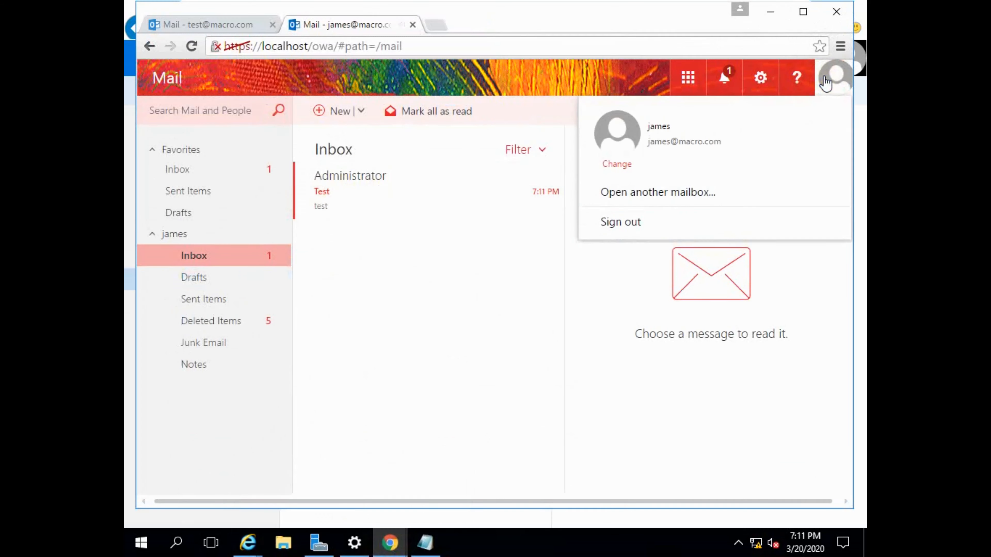
double_click(344, 193)
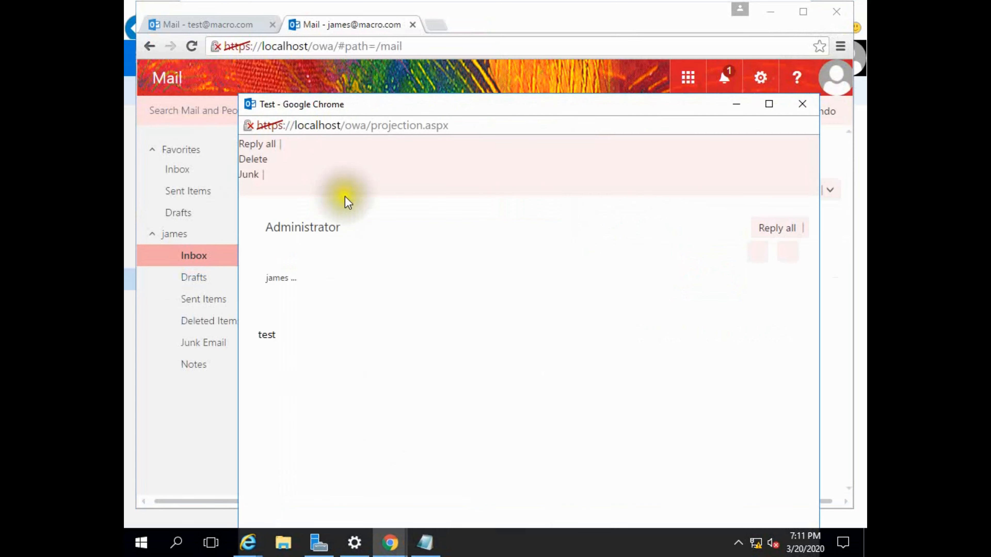
drag(495, 104, 498, 55)
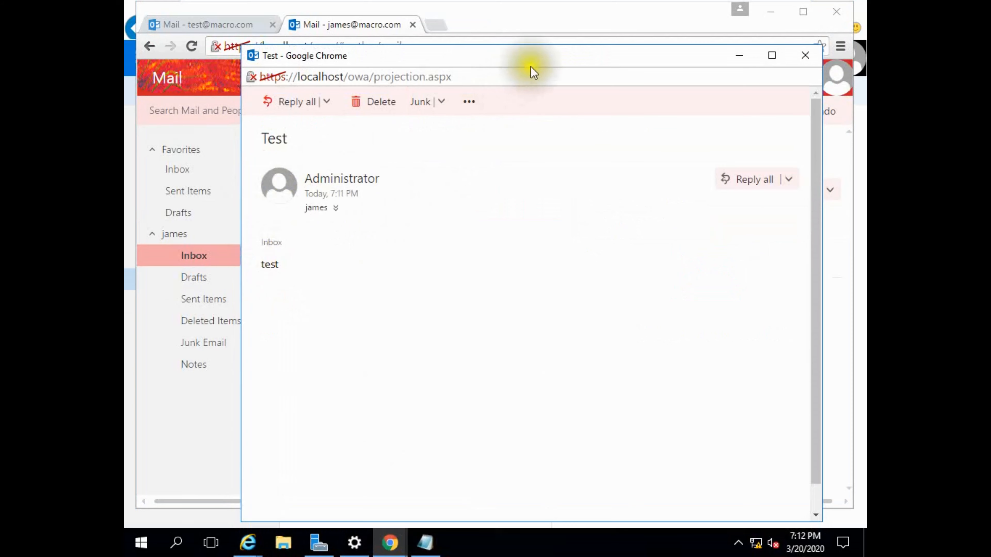
drag(535, 49, 537, 36)
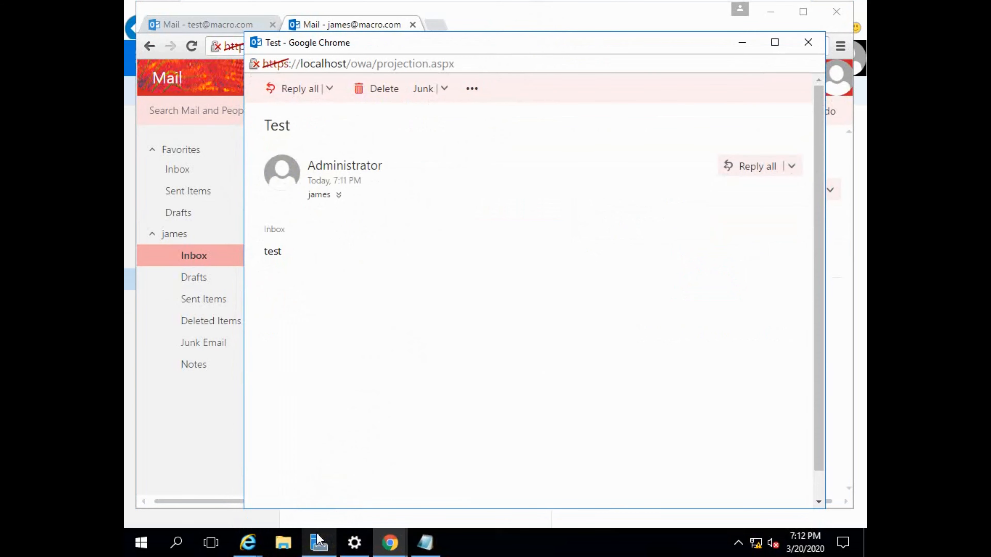
- Return to the Exchange admin center in Internet Explorer and start a new Apply disclaimers rule under the mail flow rules
click(249, 548)
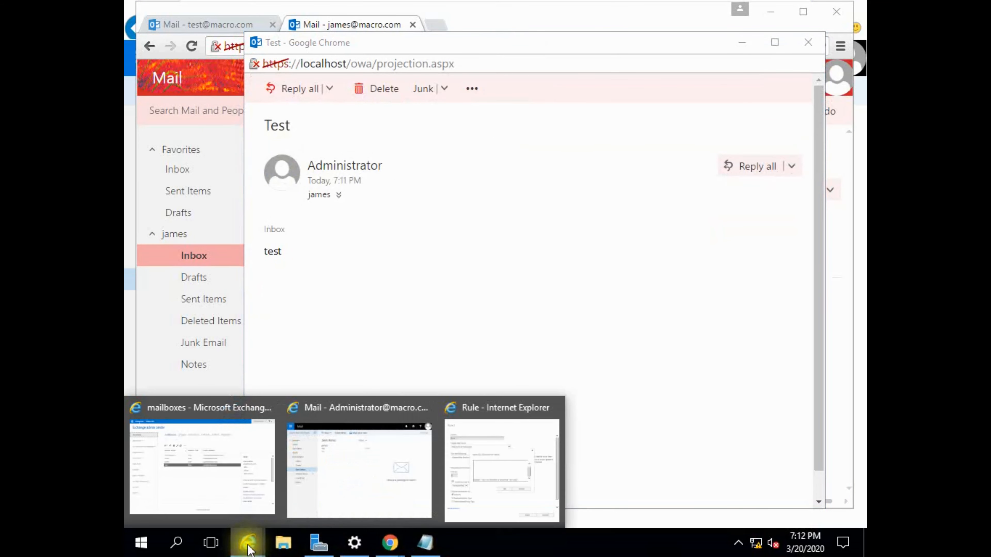
click(228, 481)
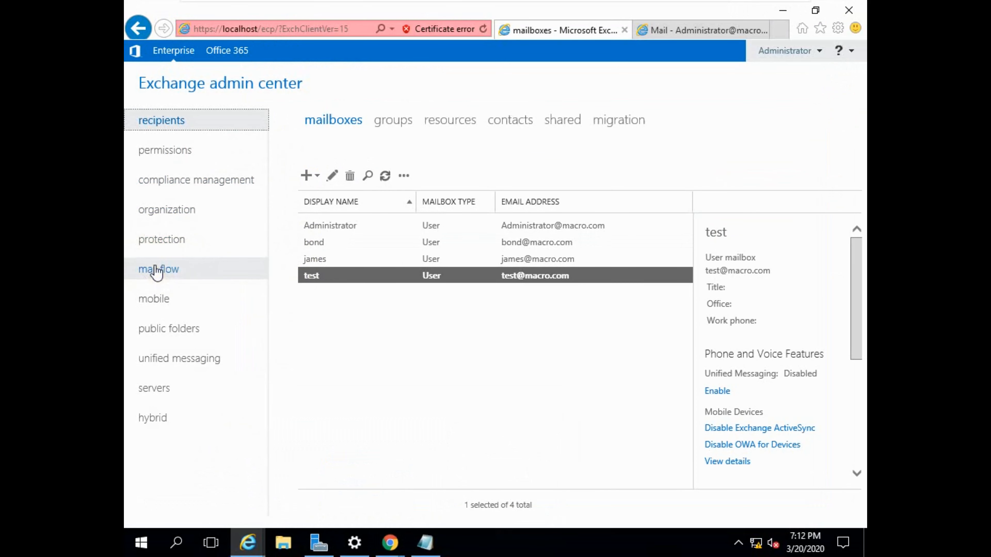
click(166, 270)
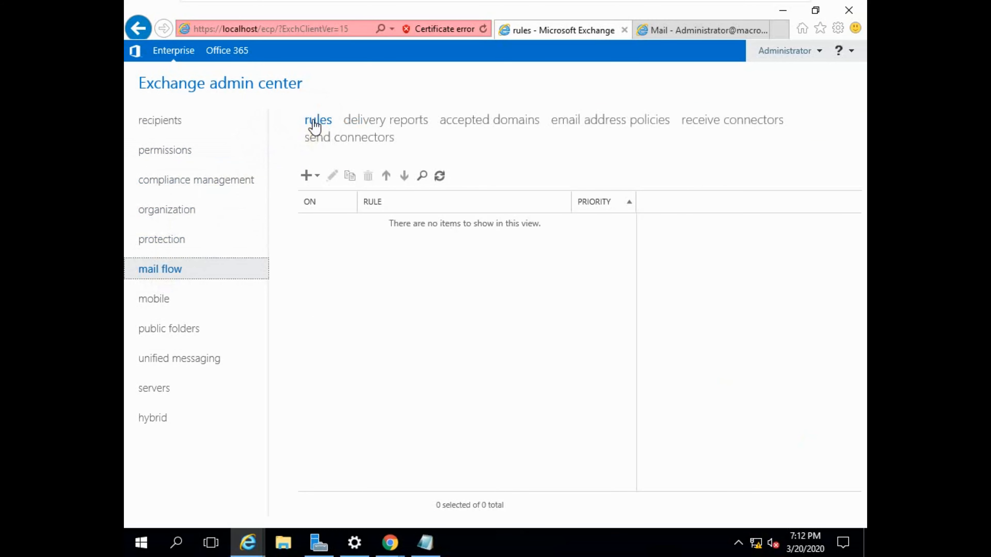
click(316, 176)
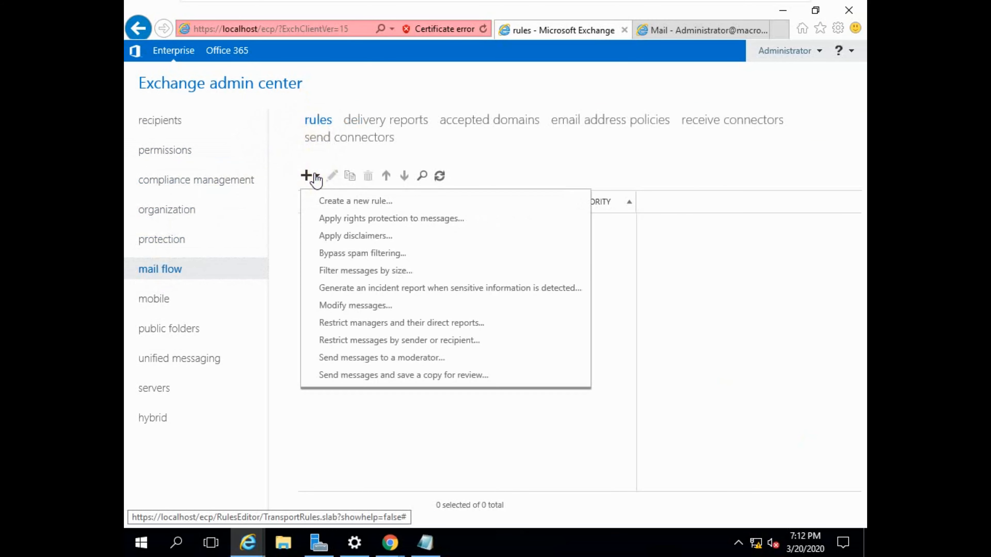
click(329, 238)
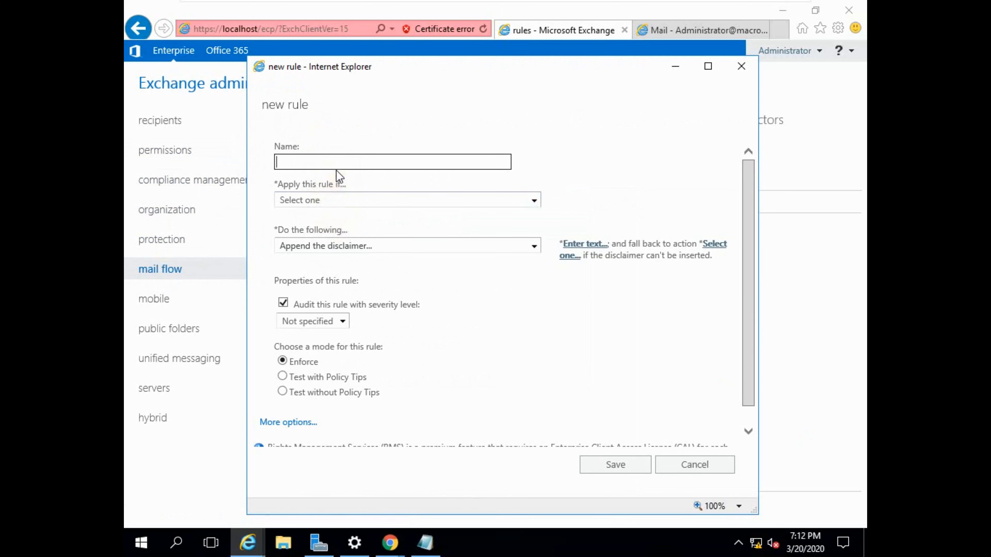
- Name the rule "Rule 2", apply it to all messages, and choose Append the disclaimer as its action
click(368, 162)
click(533, 195)
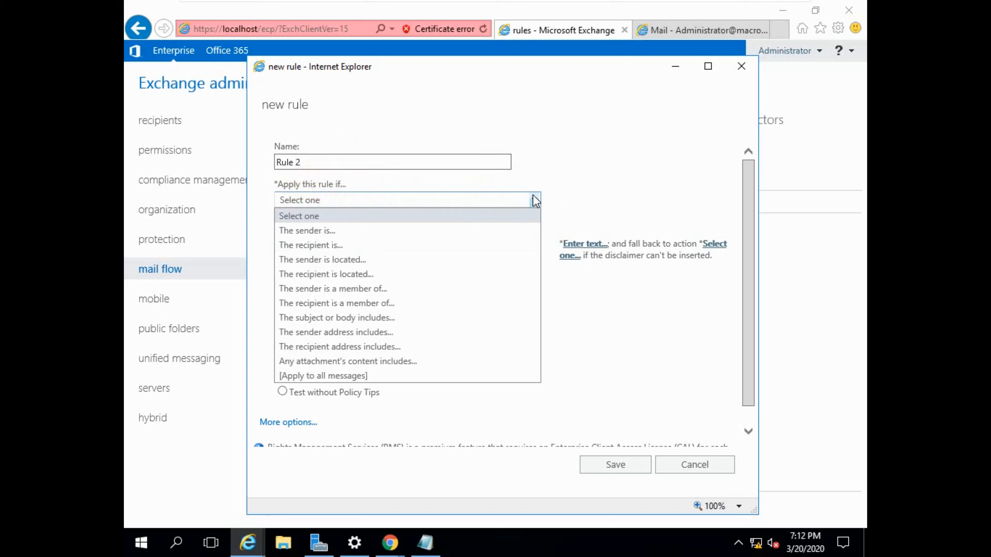
click(352, 376)
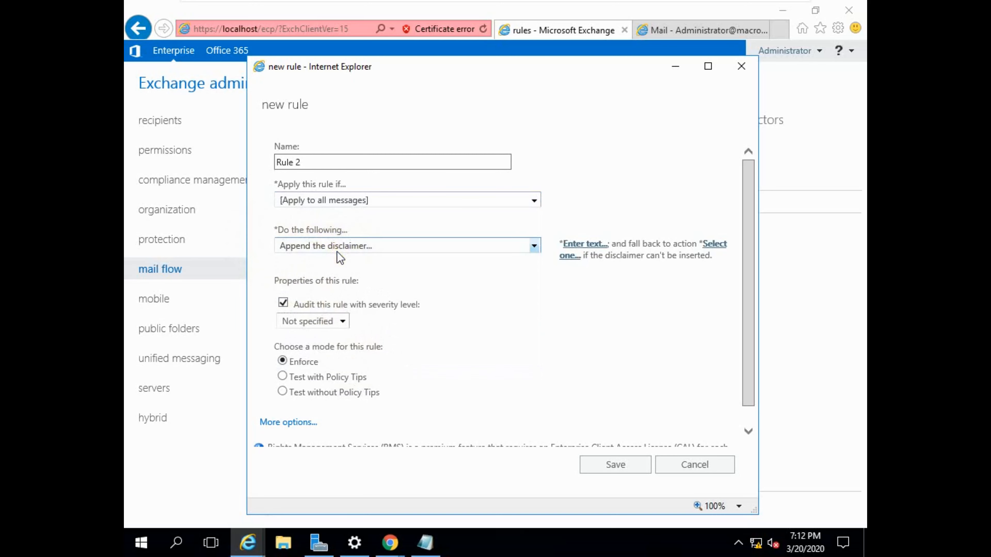
click(532, 247)
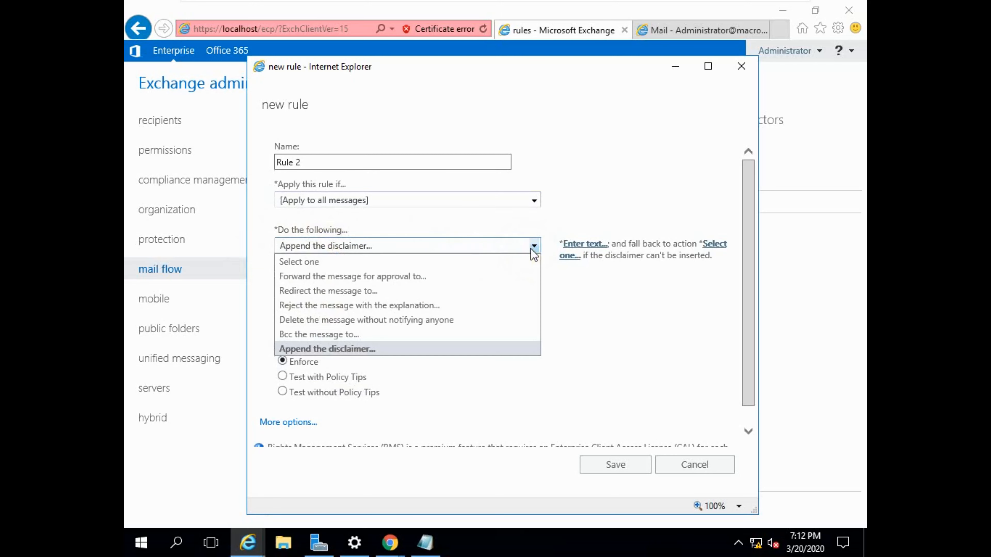
click(345, 348)
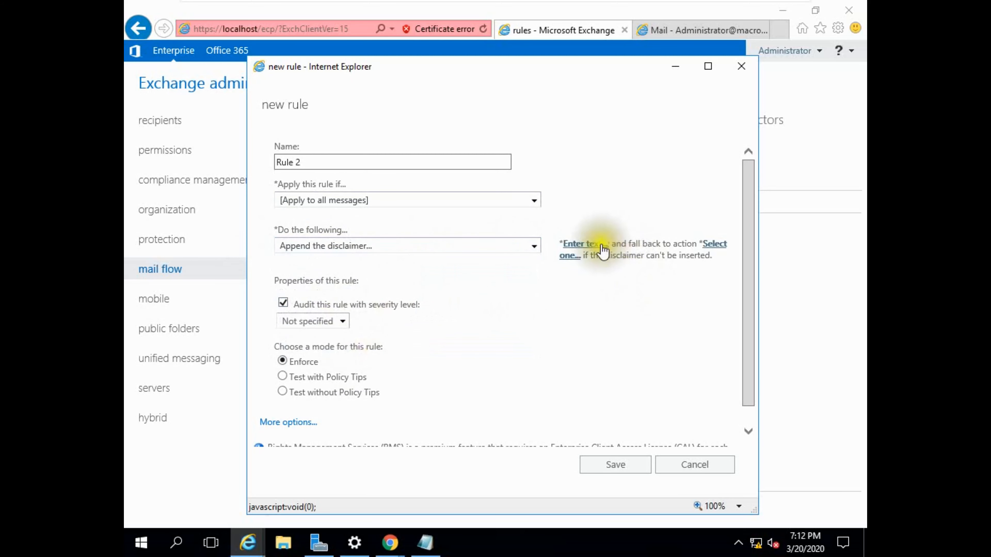
- Open the rule's disclaimer text entry, then switch to the Notepad document holding the prepared HTML disclaimer
click(585, 244)
click(471, 281)
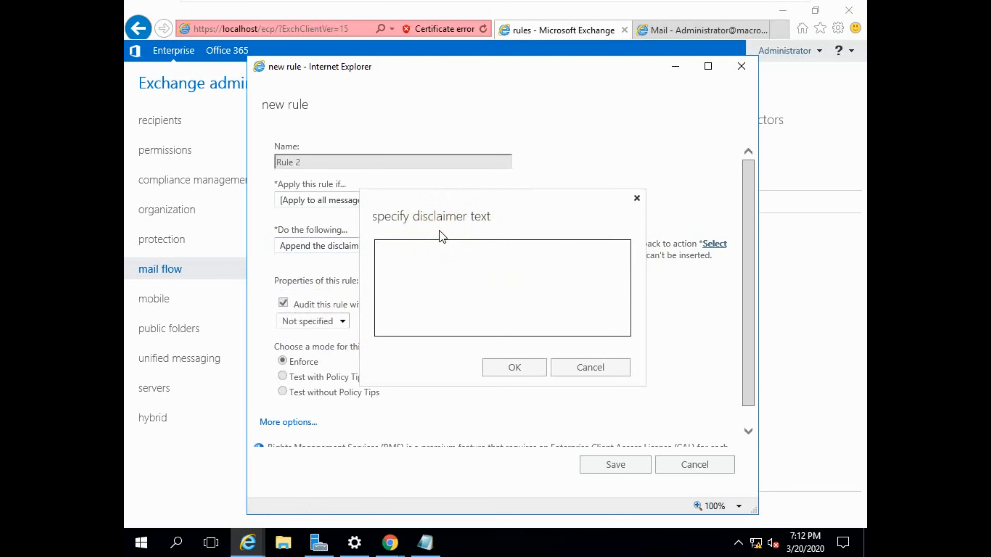
click(425, 543)
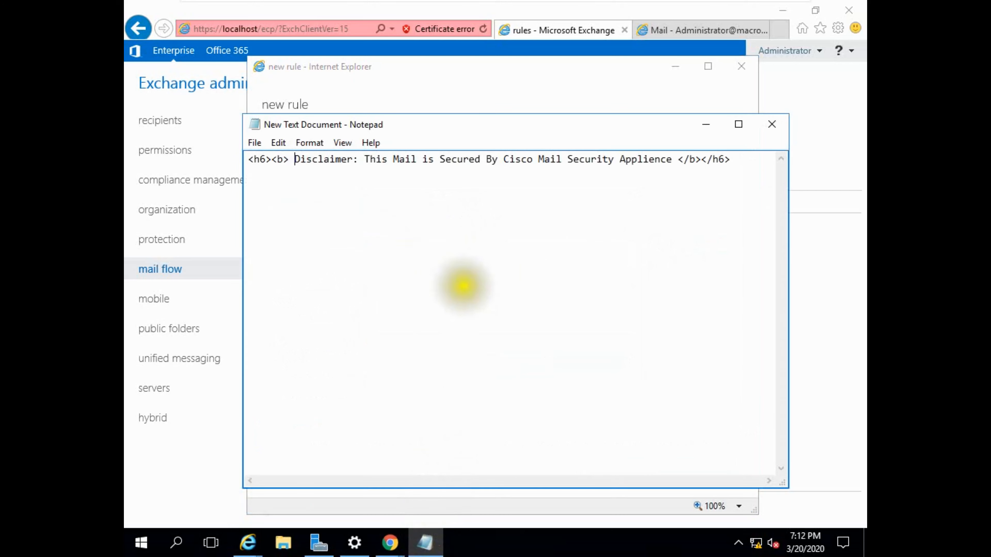
- Examine the disclaimer wording and its opening h6 and b formatting tags in the Notepad document
click(364, 160)
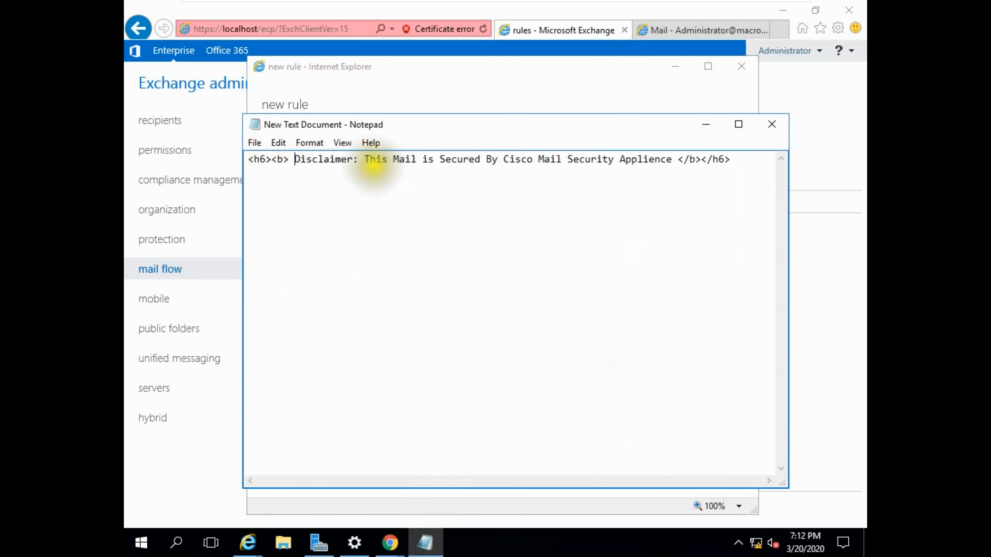
drag(364, 160, 678, 160)
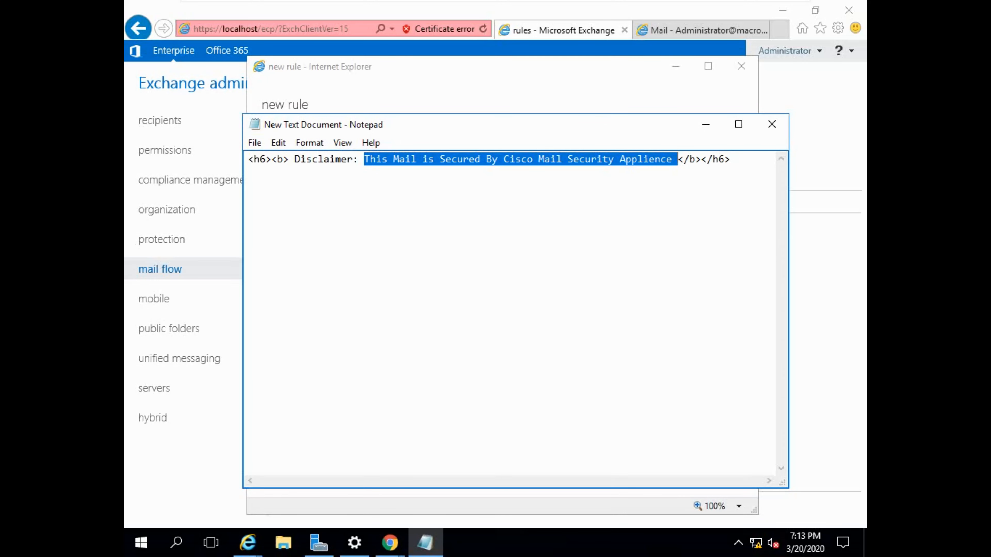
click(473, 238)
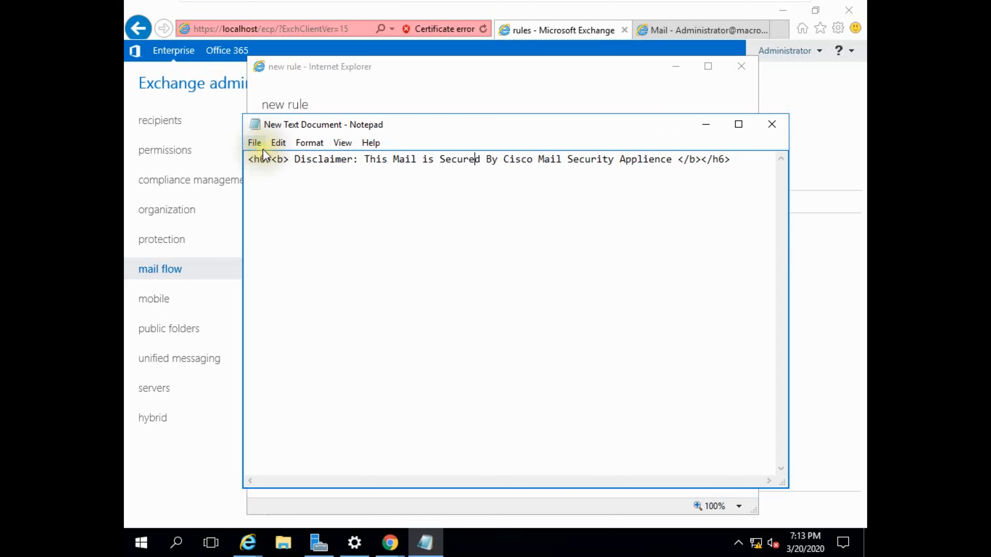
drag(248, 161, 287, 160)
click(287, 166)
click(246, 160)
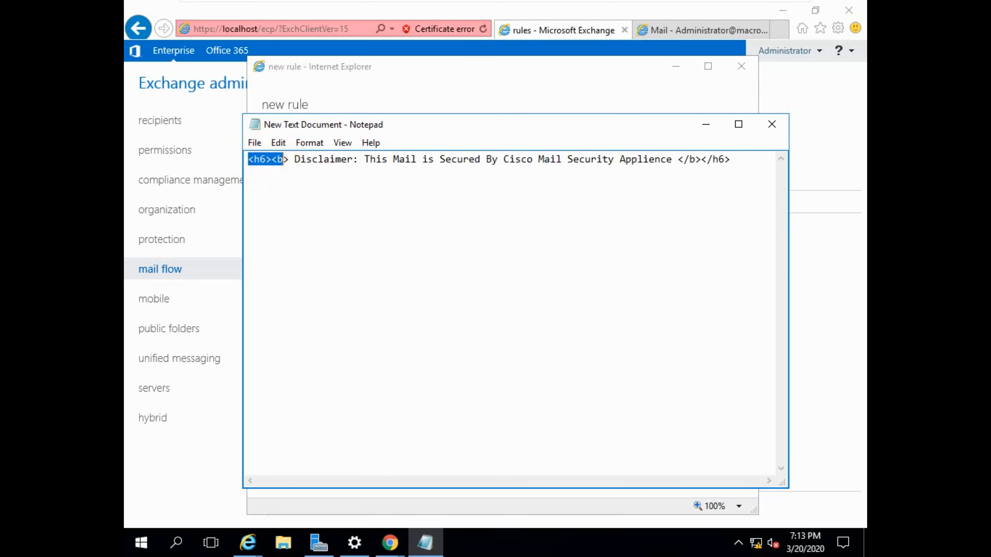
click(284, 160)
drag(277, 160, 284, 160)
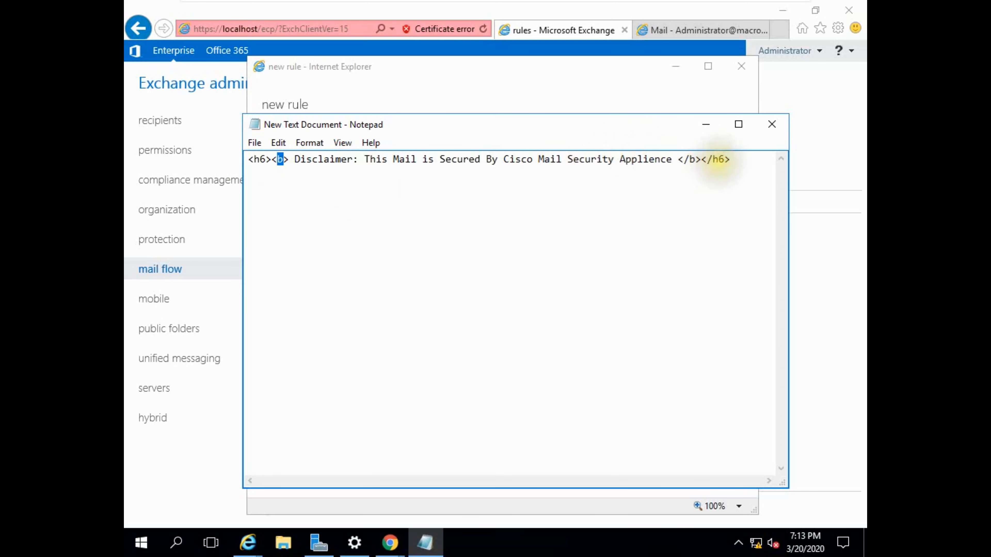
- Copy Notepad's line "<h6><b> Disclaimer: This Mail is Secured By Cisco Mail Security Applience </b></h6>" into the rule's disclaimer text, with blank lines above it
drag(249, 160, 300, 160)
drag(402, 160, 730, 160)
key(ctrl+c)
click(716, 121)
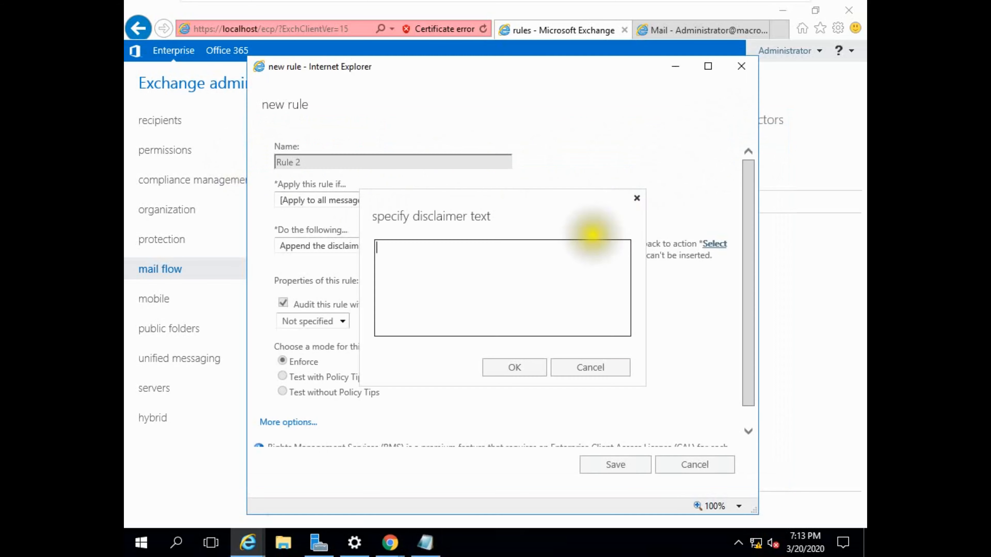
key(ctrl+v)
click(376, 248)
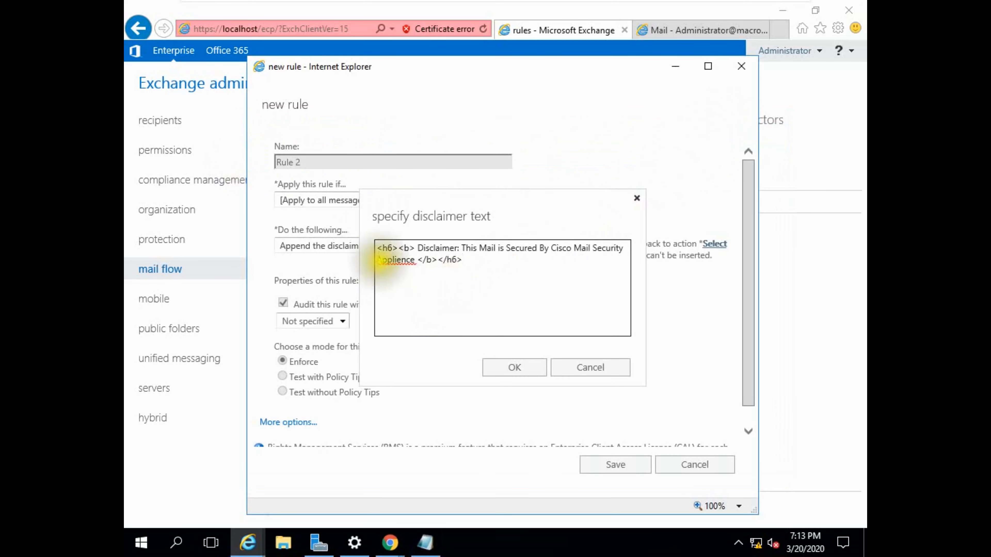
key(Return)
key(Return)
key(Return)
key(Return)
key(Return)
key(Return)
key(Return)
key(Return)
key(Return)
key(Return)
key(Return)
key(Return)
key(Return)
key(Return)
key(Return)
key(Return)
key(Return)
key(Return)
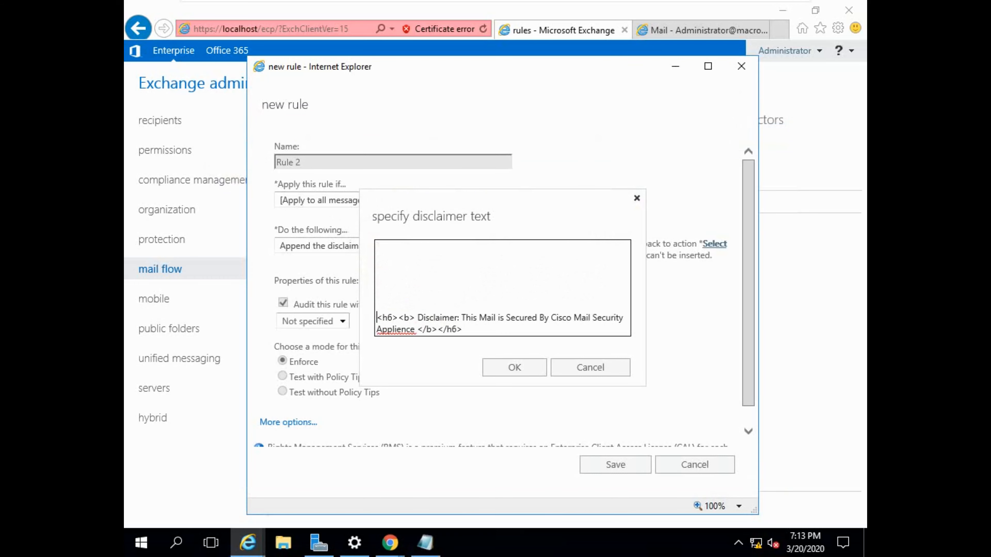
scroll(623, 307, down, 1)
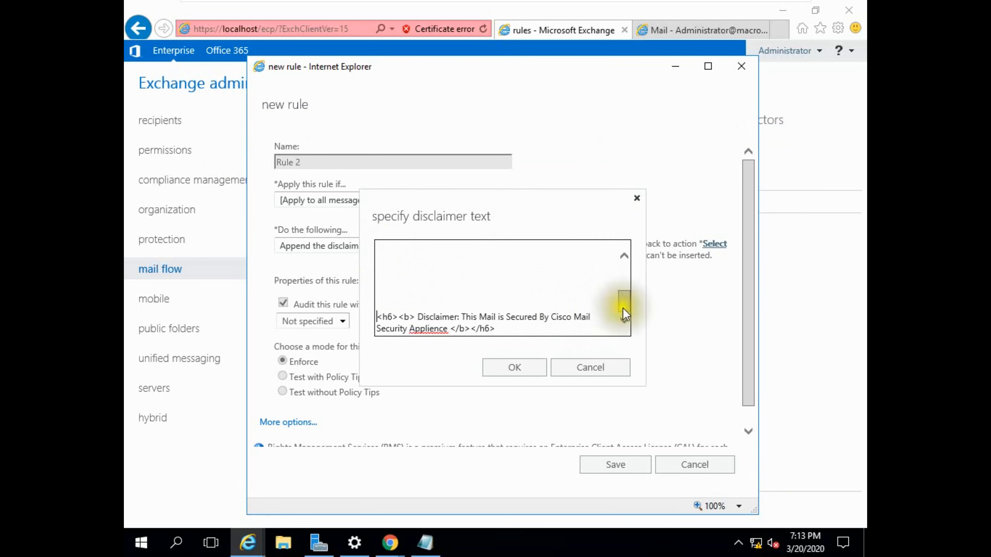
click(514, 367)
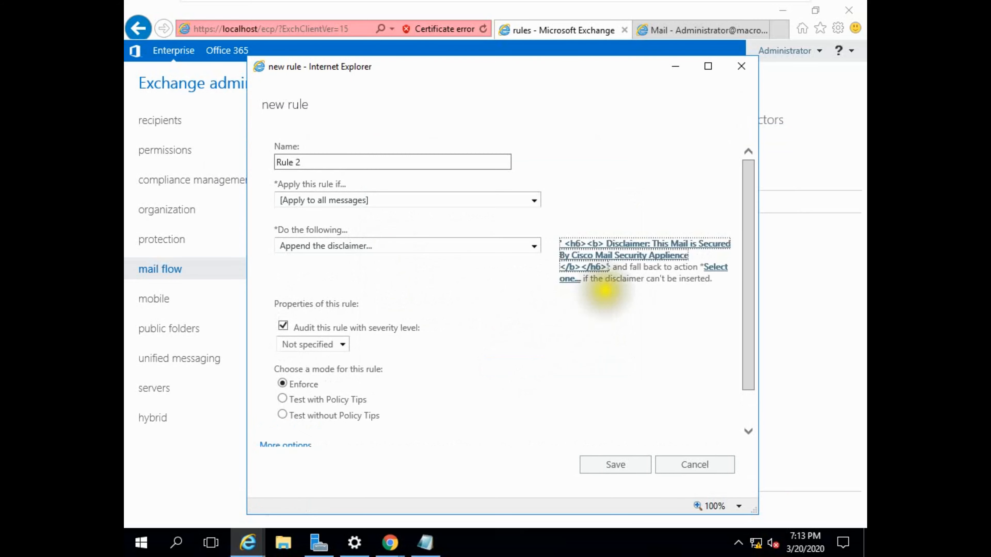
- Set the fallback action to Reject for messages where the disclaimer can't be inserted
click(715, 270)
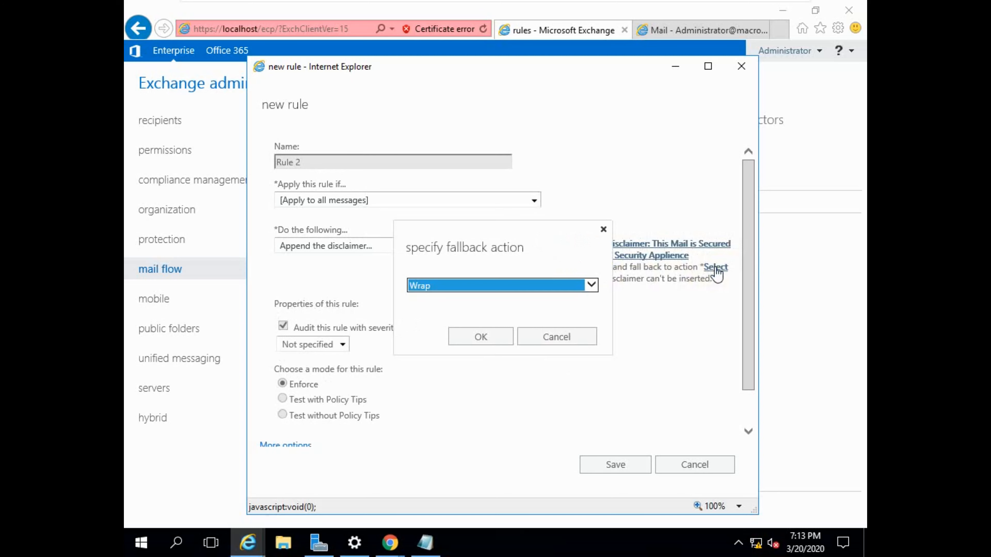
click(592, 285)
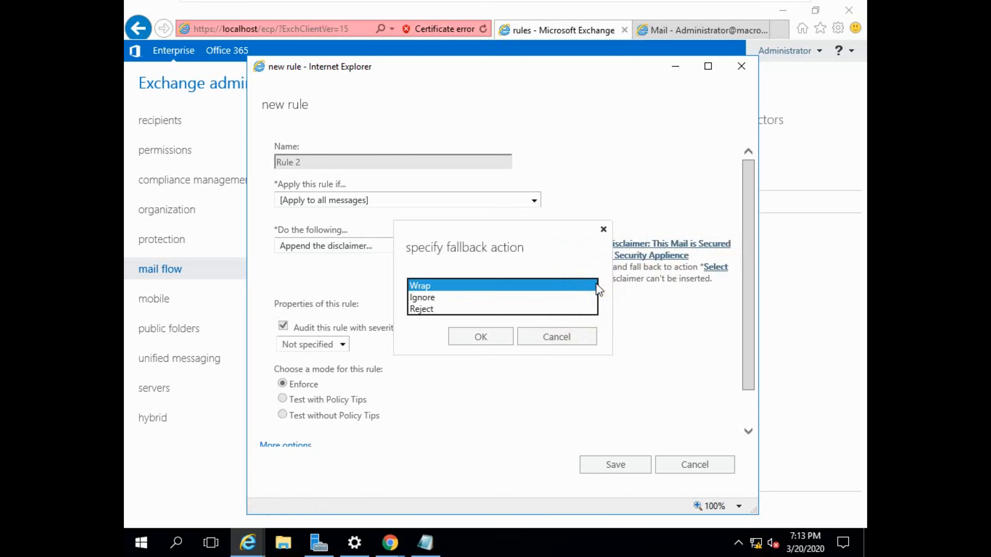
click(433, 311)
click(480, 339)
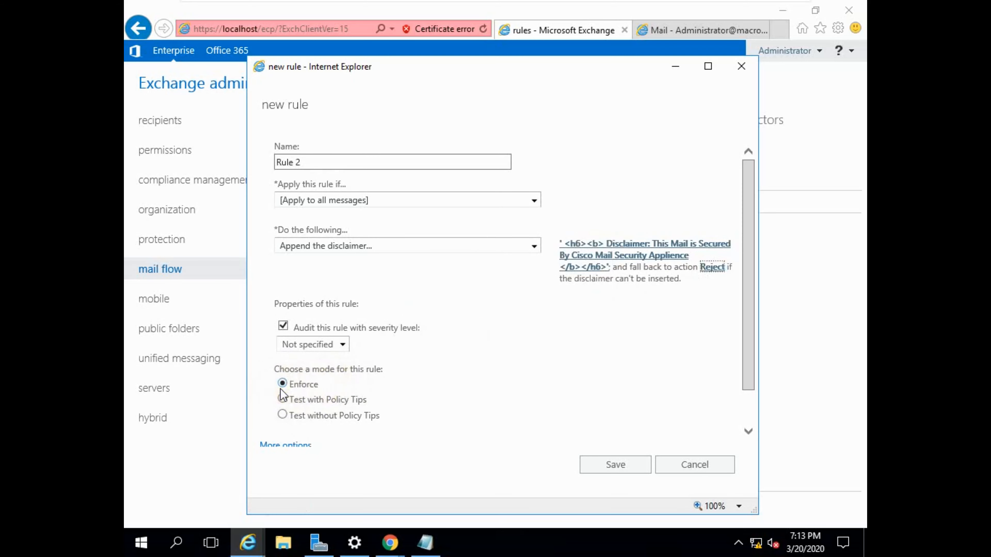
- Expand the rule's additional options, review them, and save the rule so that it applies to all future messages
scroll(289, 402, down, 1)
click(299, 406)
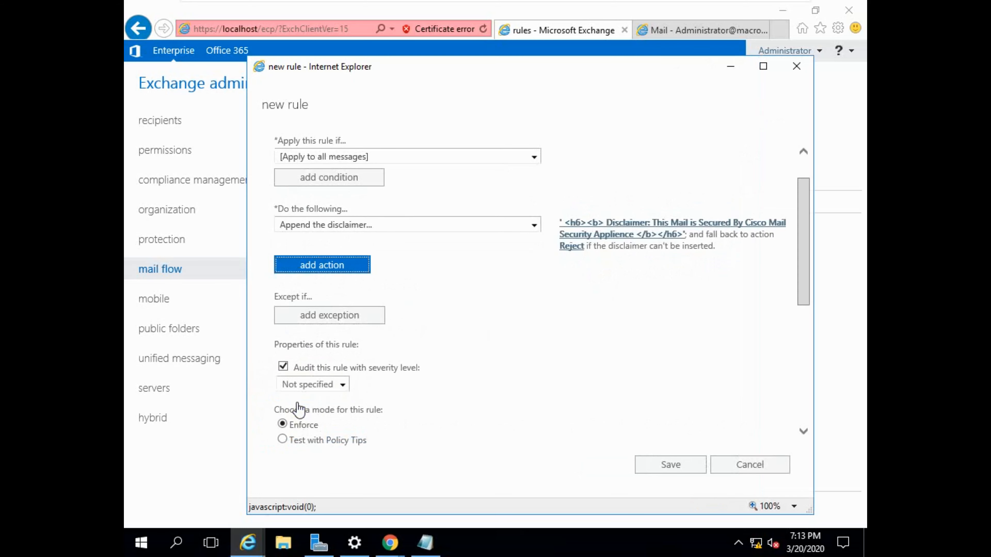
scroll(404, 367, down, 4)
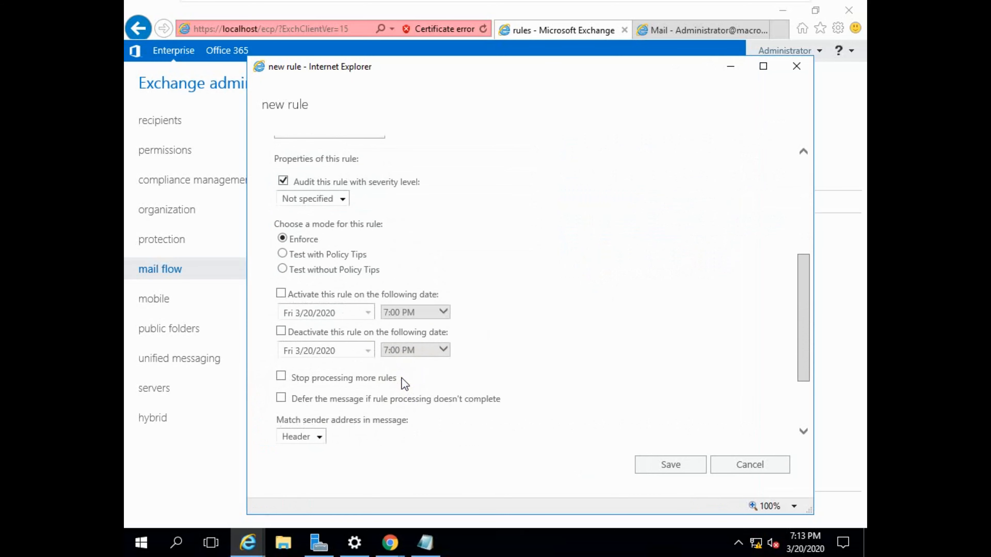
scroll(388, 342, down, 2)
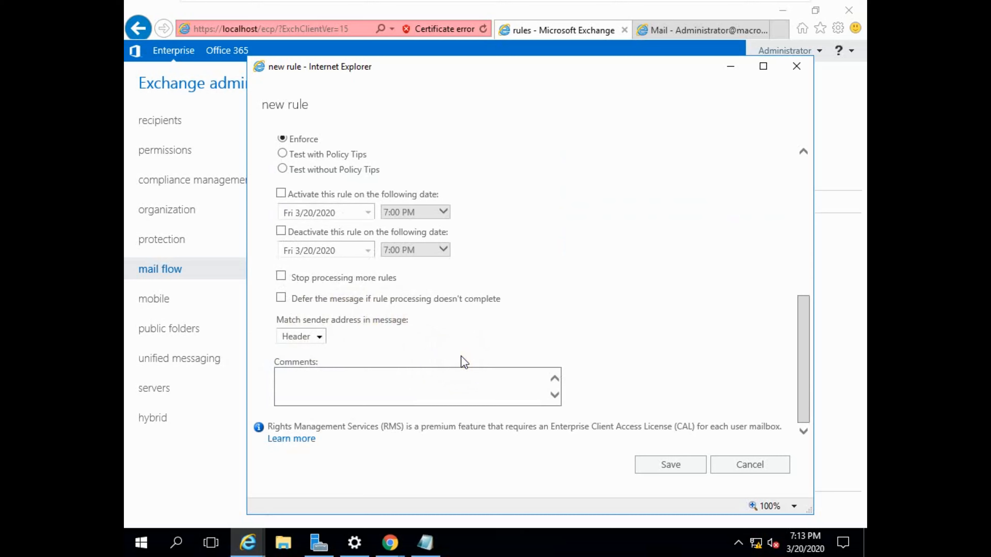
click(662, 468)
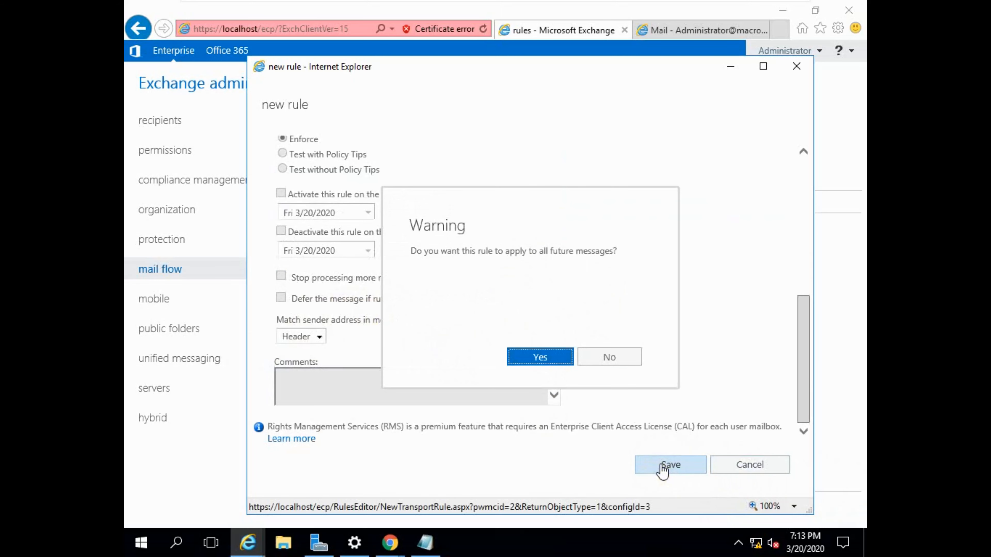
click(552, 360)
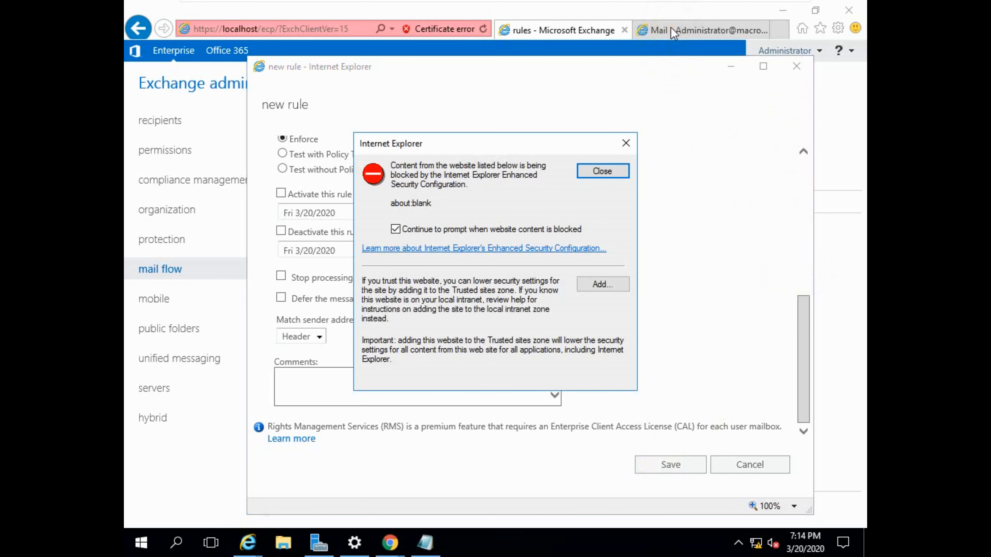
- Add the blocked about:blank site to Internet Explorer's trusted sites zone and close the dialog
click(582, 284)
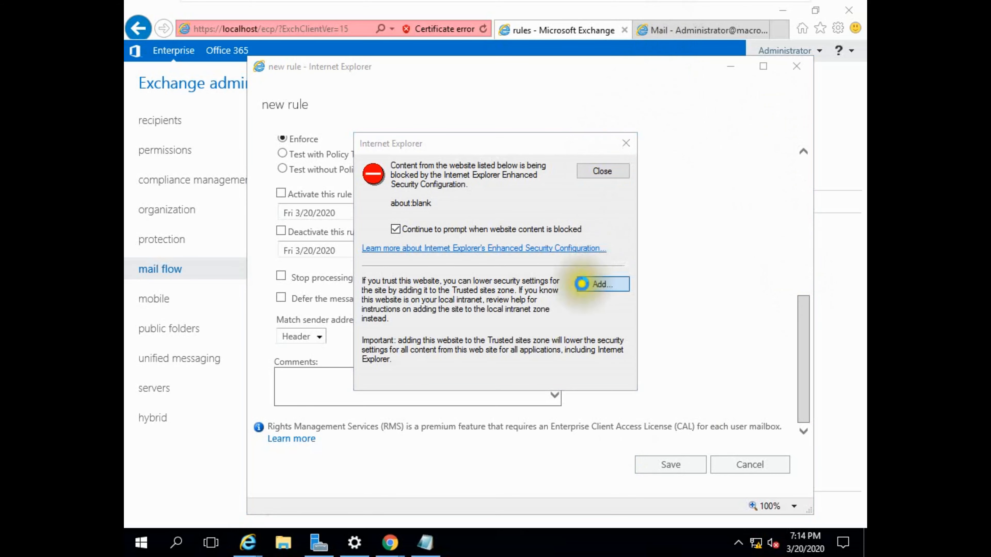
click(597, 252)
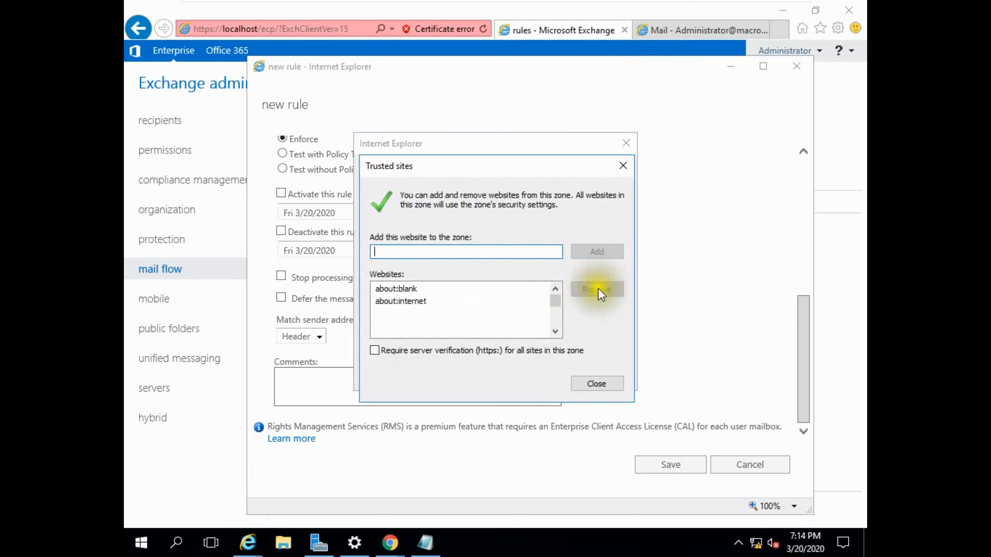
click(595, 381)
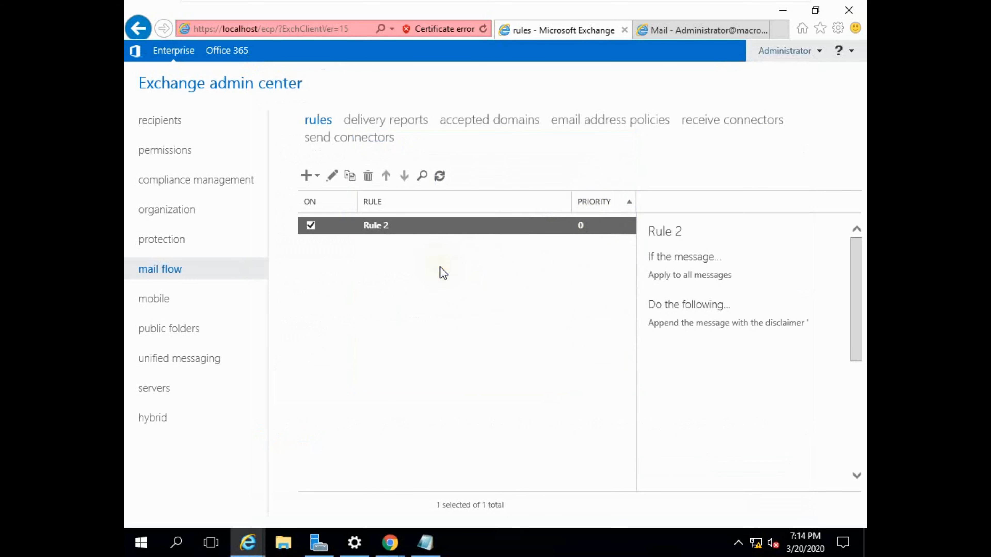
- Open Rule 2 from the mail flow rules list to check its settings, and save it
click(332, 178)
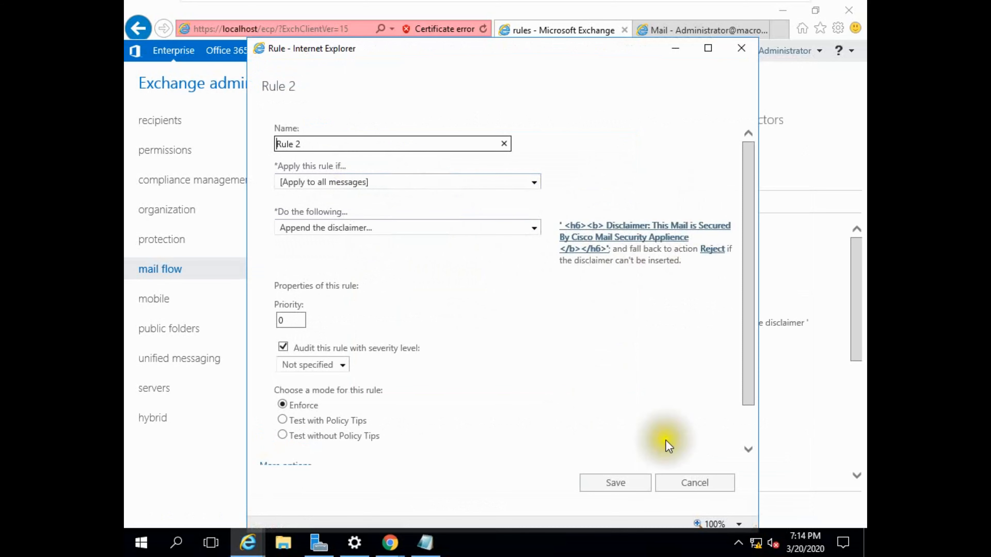
click(601, 484)
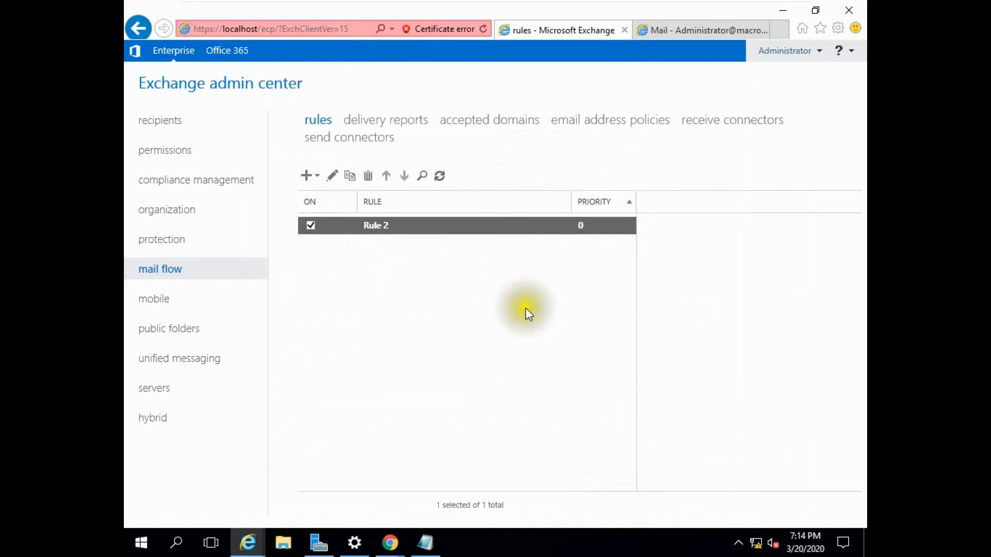
- From the Administrator's webmail, send a new email with subject "Test" and body "Test" to the first suggested contact
click(679, 31)
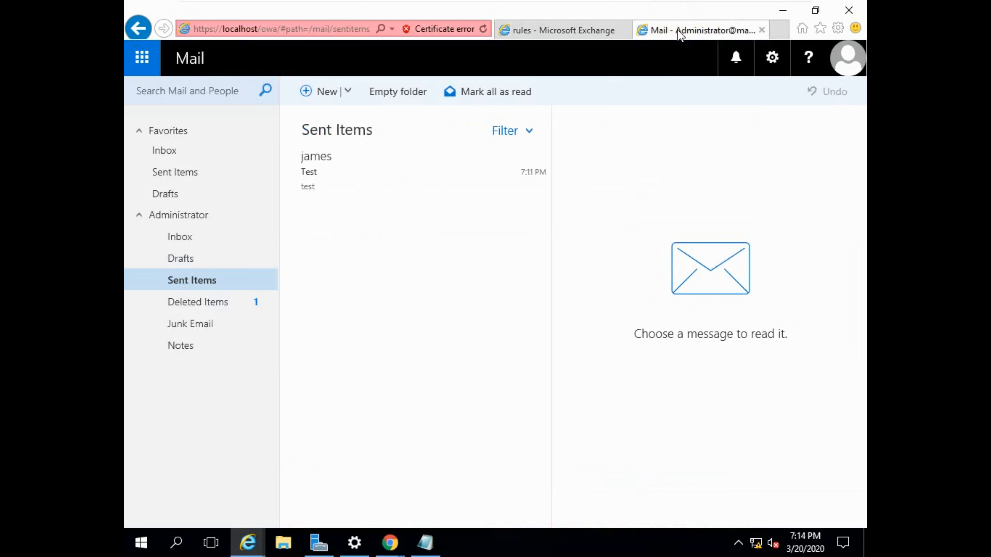
click(303, 100)
click(644, 133)
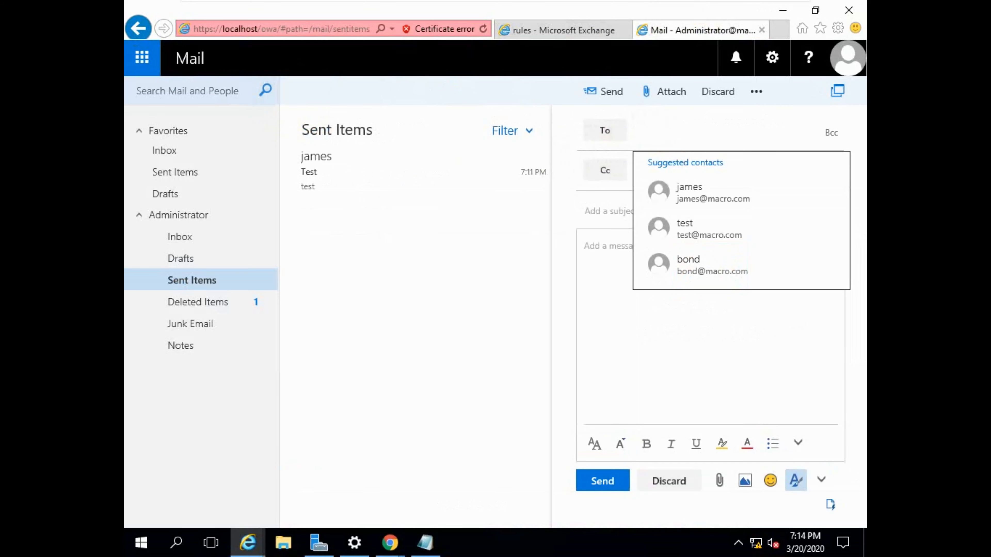
text(james)
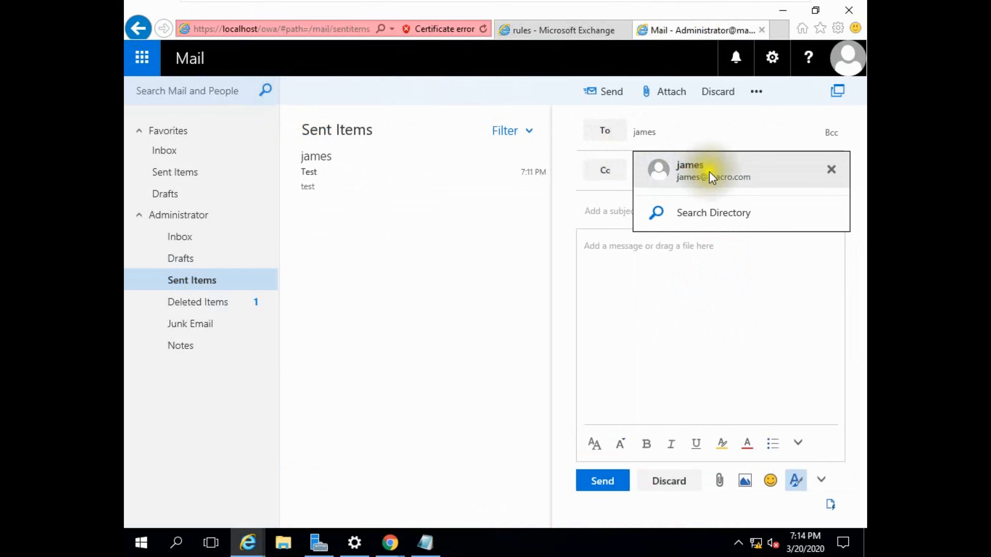
click(711, 177)
click(613, 211)
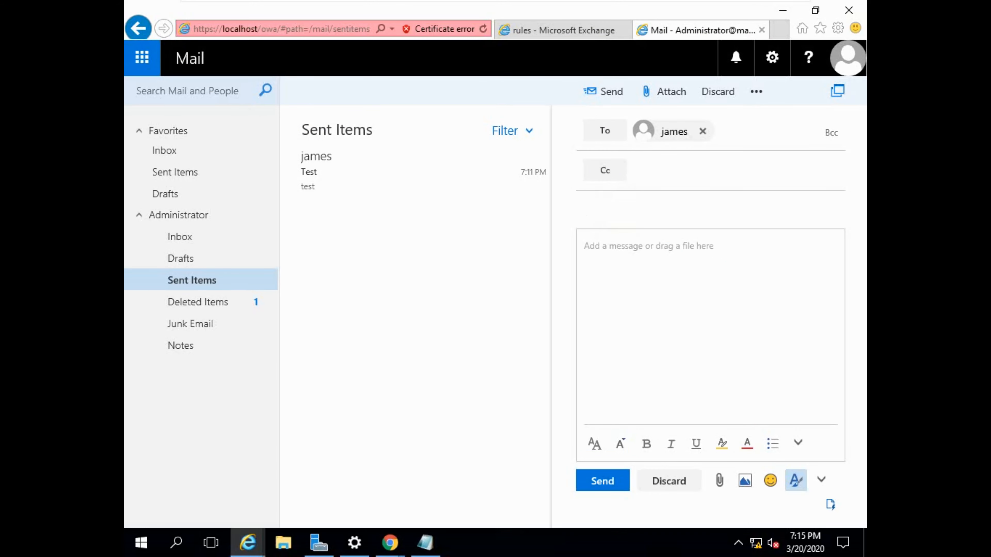
text(Test)
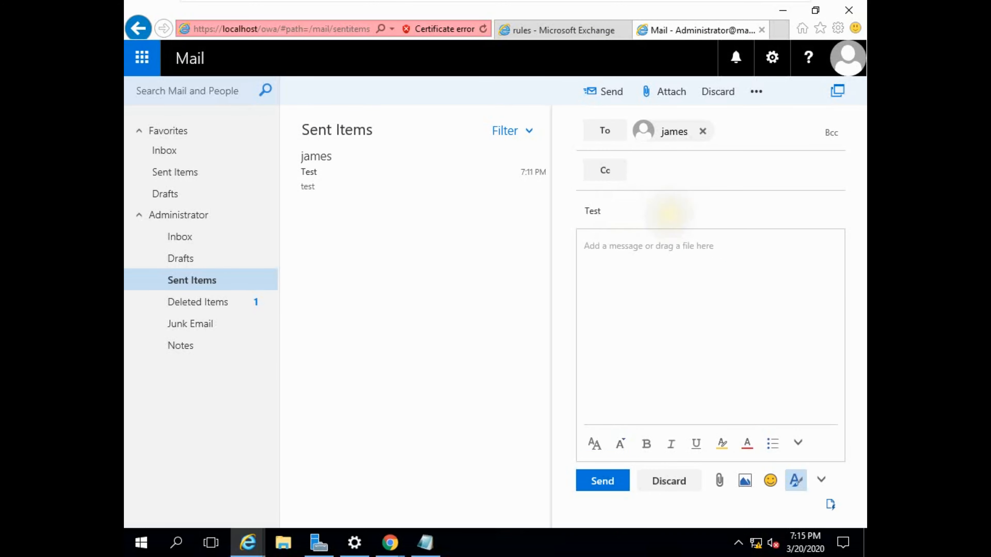
click(659, 246)
text(Test)
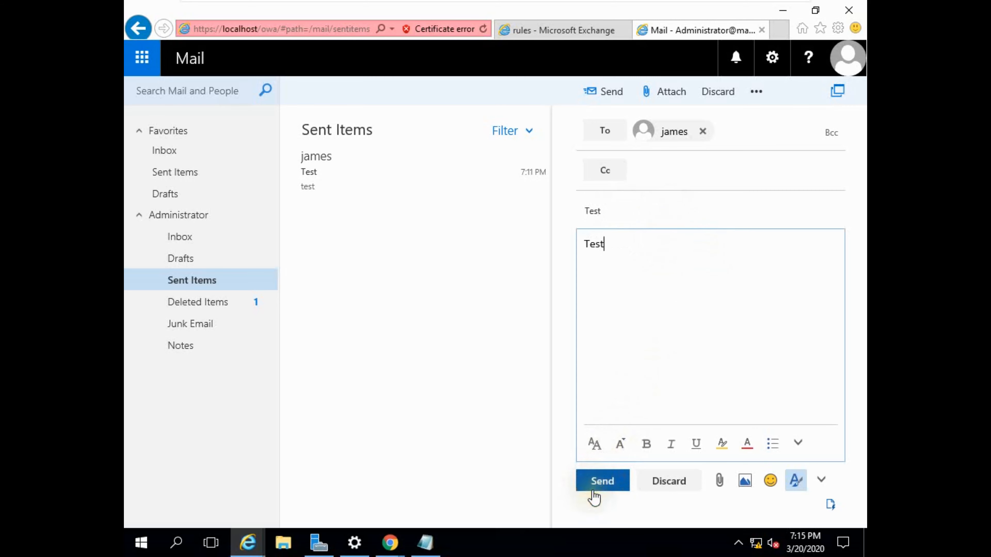
click(594, 491)
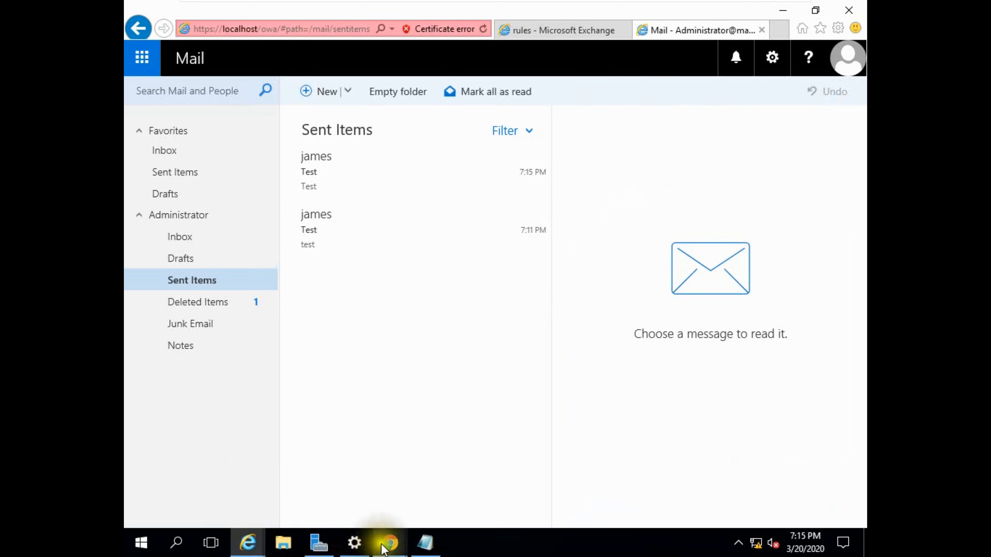
- Switch to the recipient's webmail in Chrome, open the newest Test message in its own window to inspect its disclaimer, and minimize the virtual machine
mouse_move(384, 544)
click(213, 469)
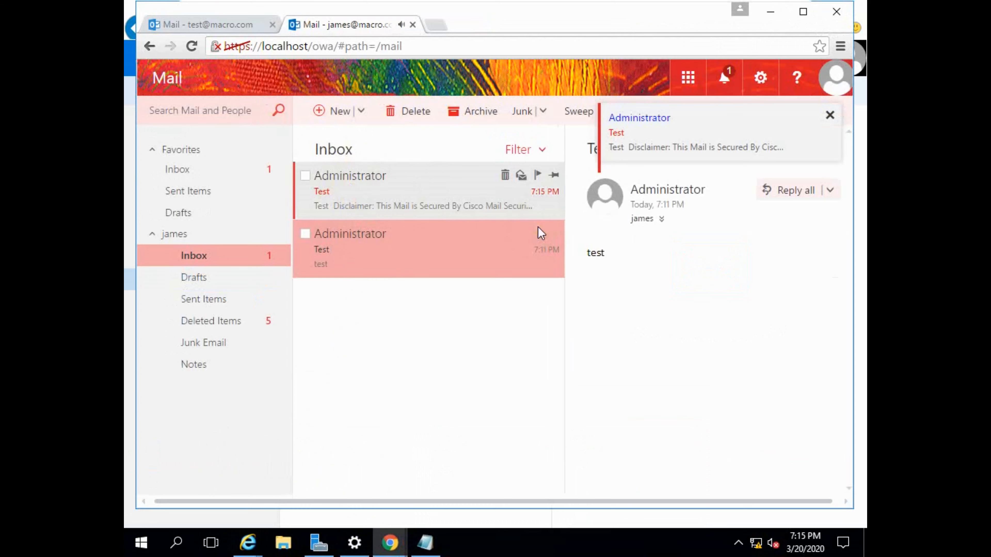
double_click(343, 177)
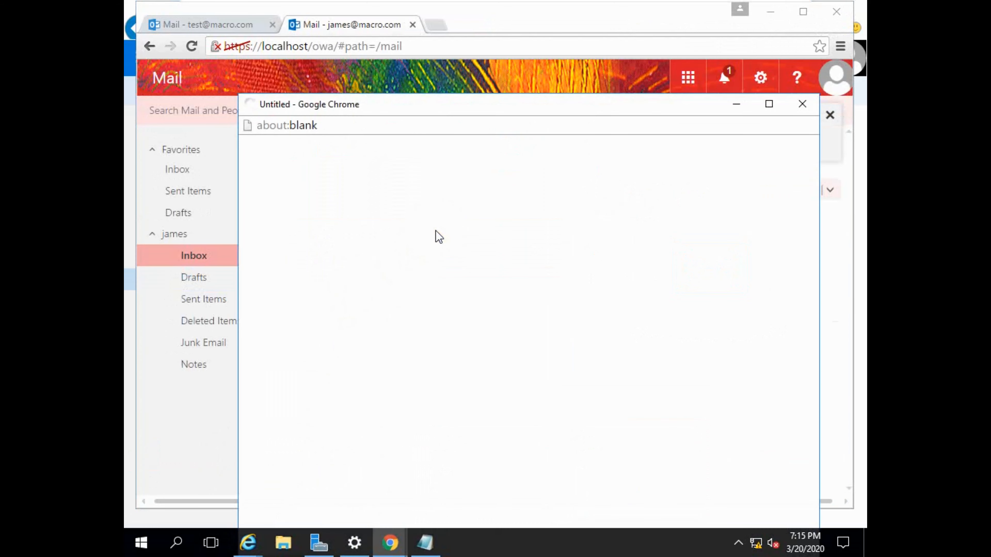
drag(533, 104, 531, 50)
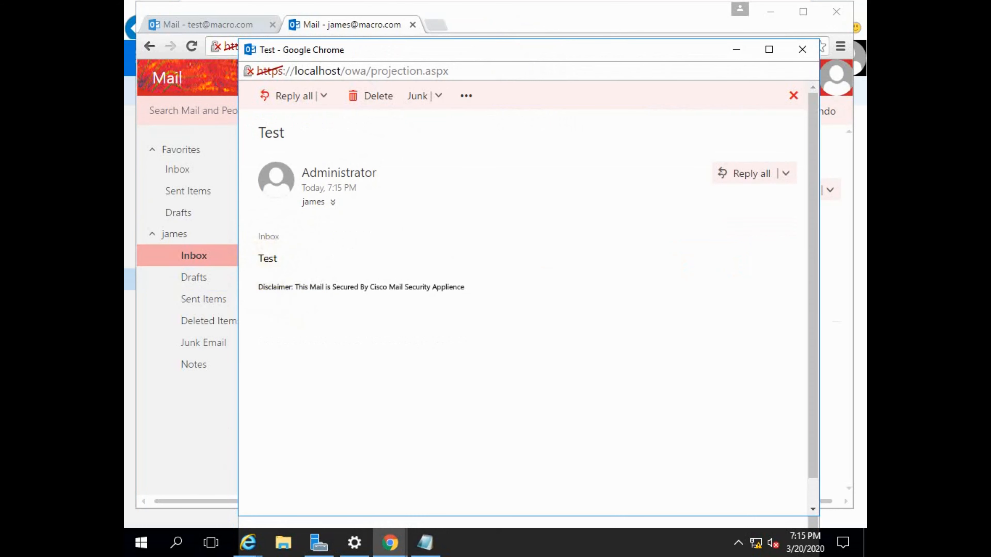
drag(259, 287, 465, 288)
click(312, 306)
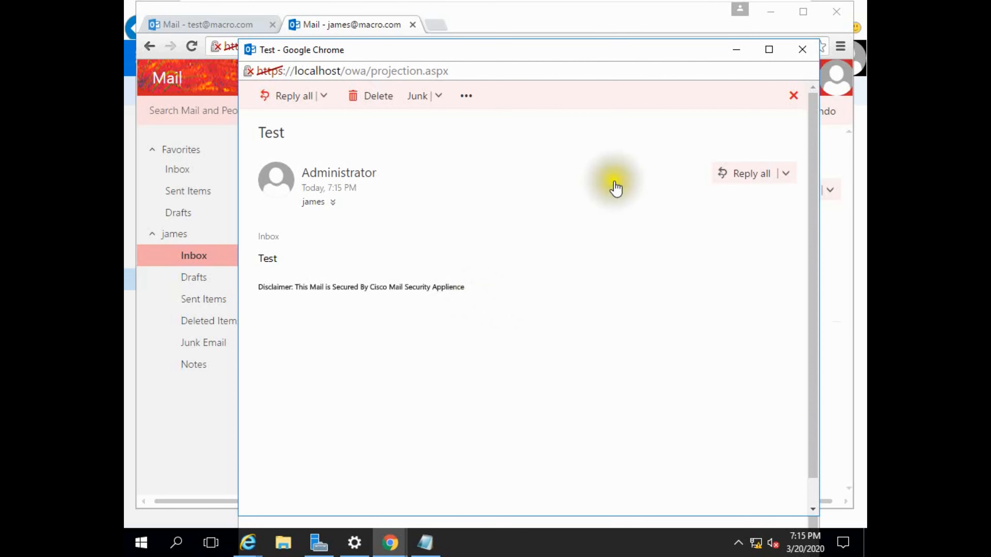
mouse_move(770, 1)
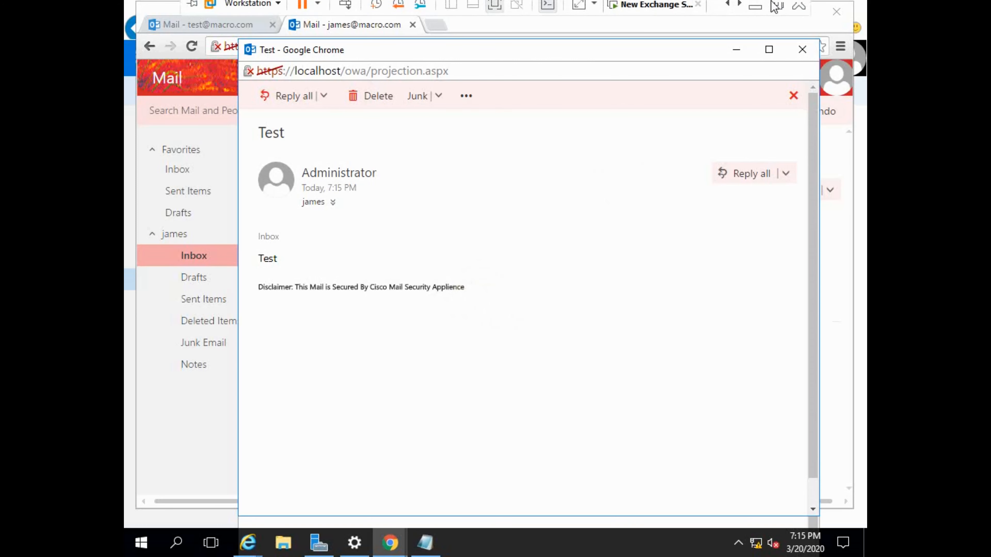
click(755, 9)
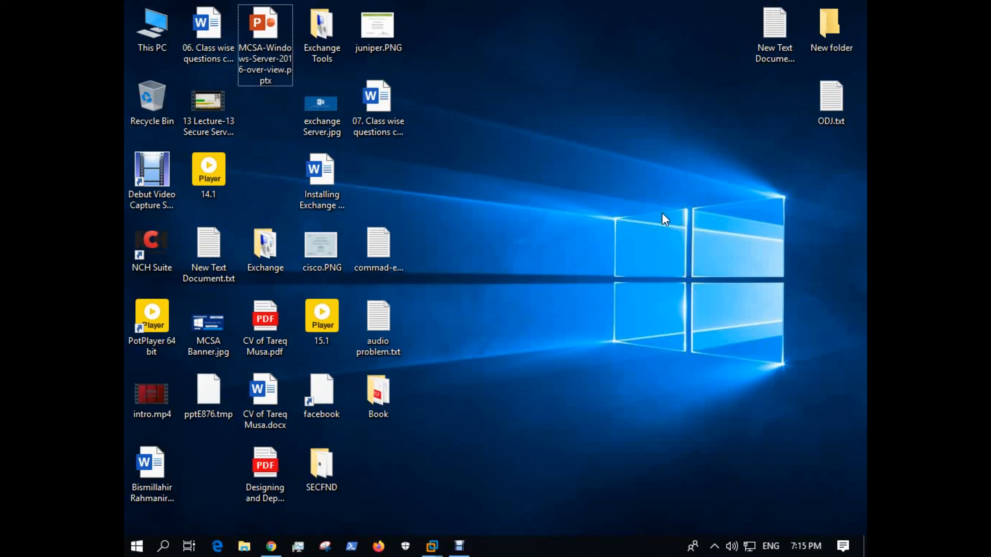